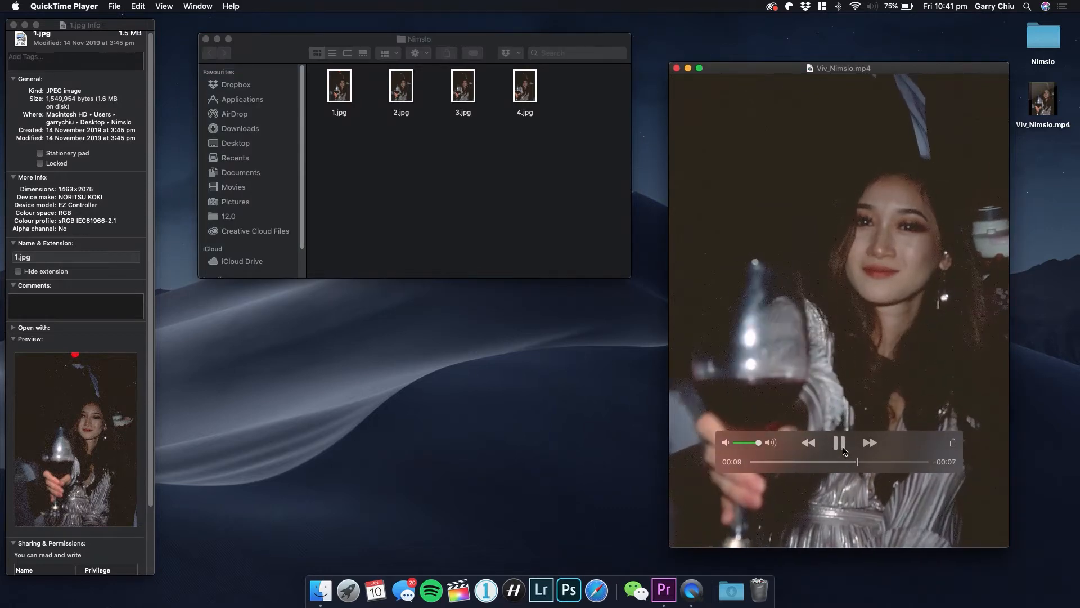
Step: Pause the sample video, look through the four images in the Nimslo folder and check the file info of 4.jpg
click(842, 445)
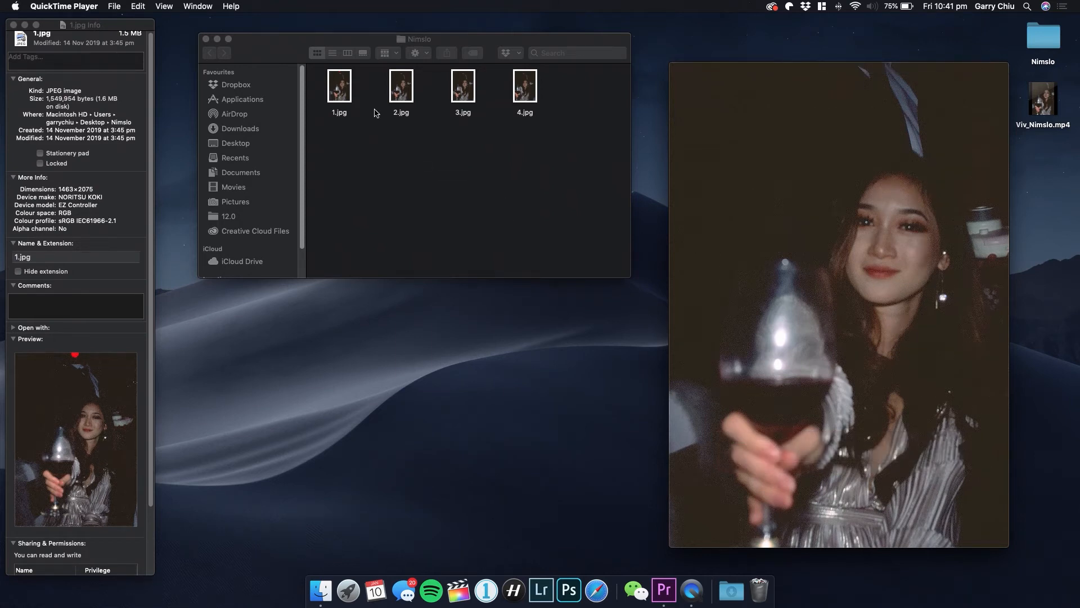
click(347, 93)
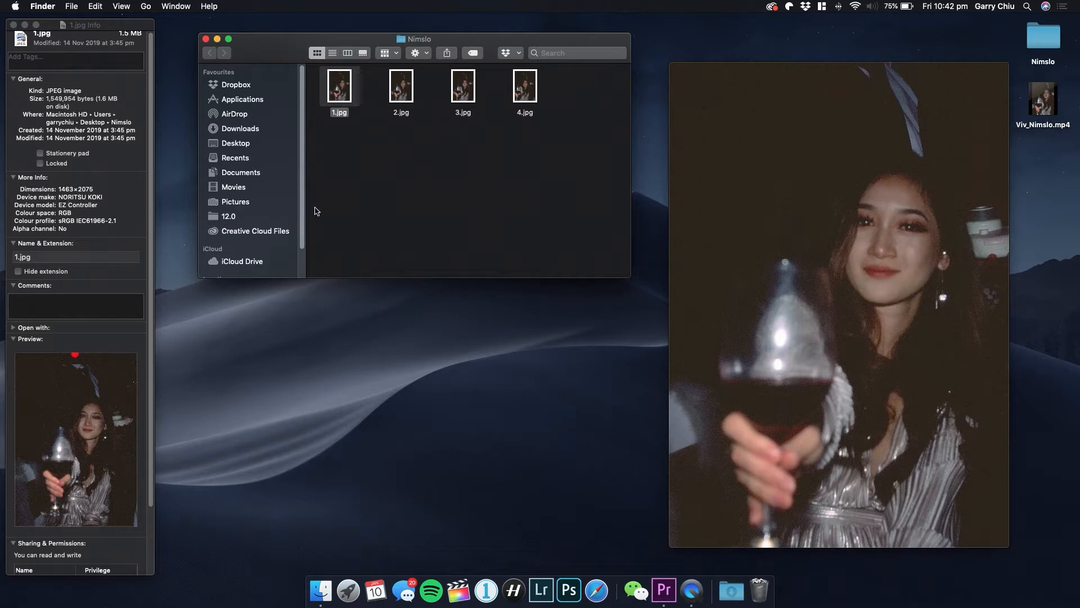
click(411, 97)
click(469, 99)
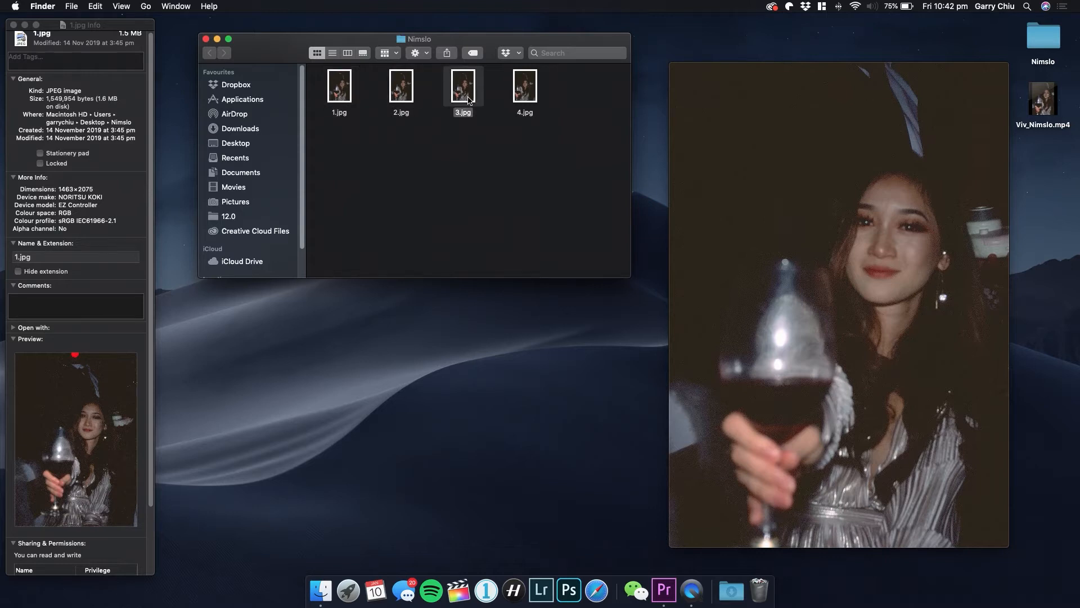
click(514, 100)
right_click(523, 95)
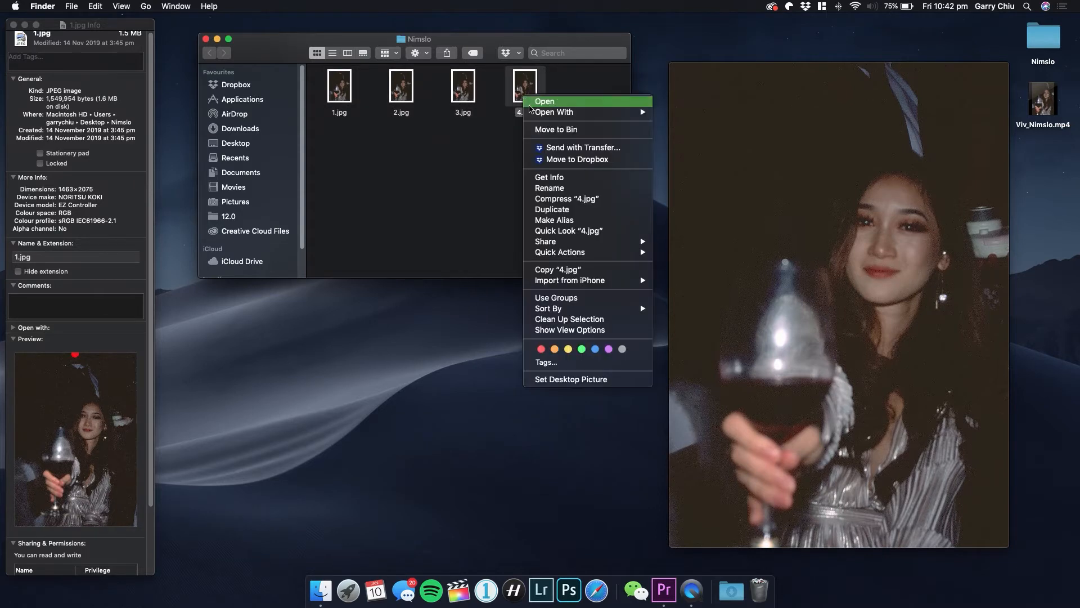
click(545, 177)
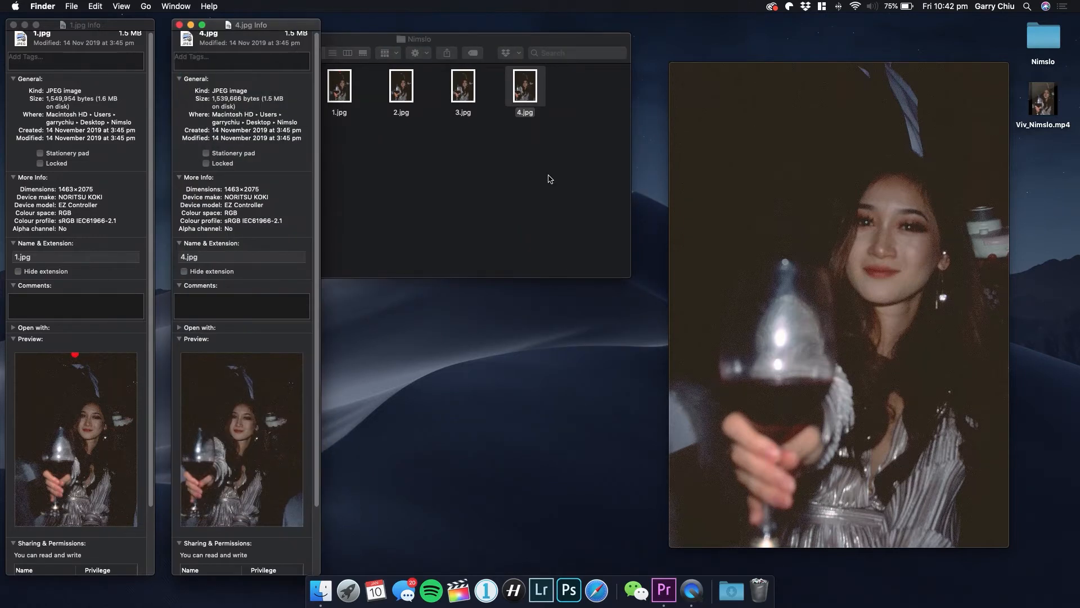
click(179, 25)
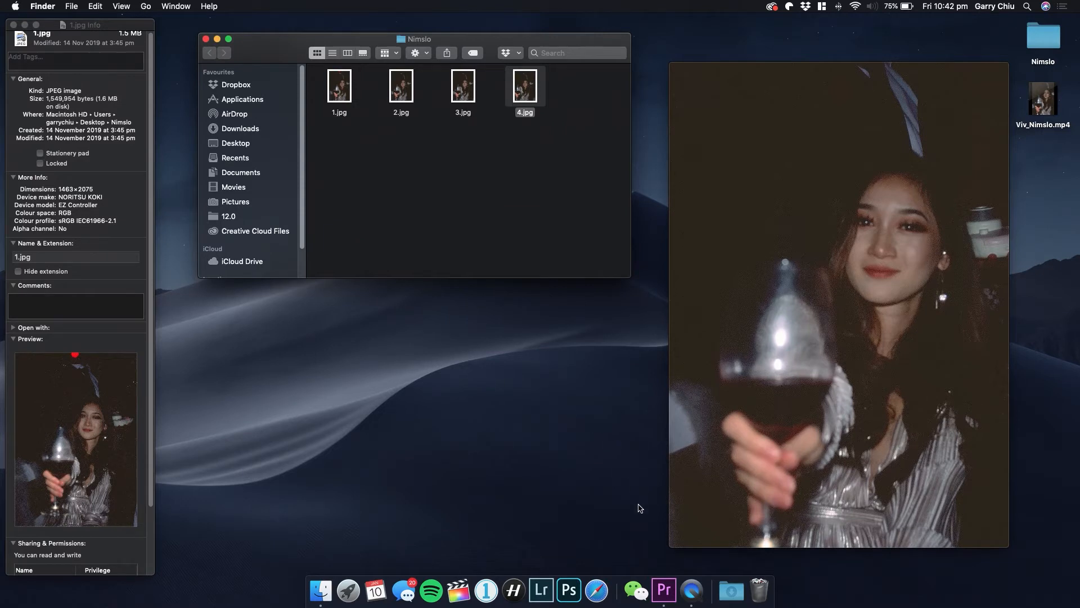
Step: Switch to Premiere Pro and create a new project named Nimslo
click(663, 595)
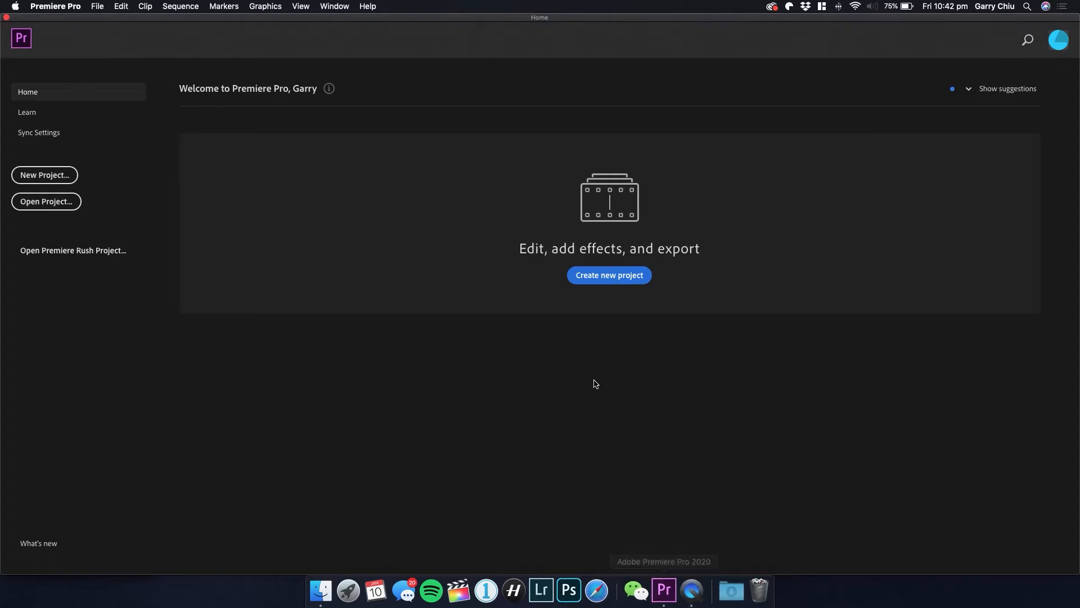
click(621, 278)
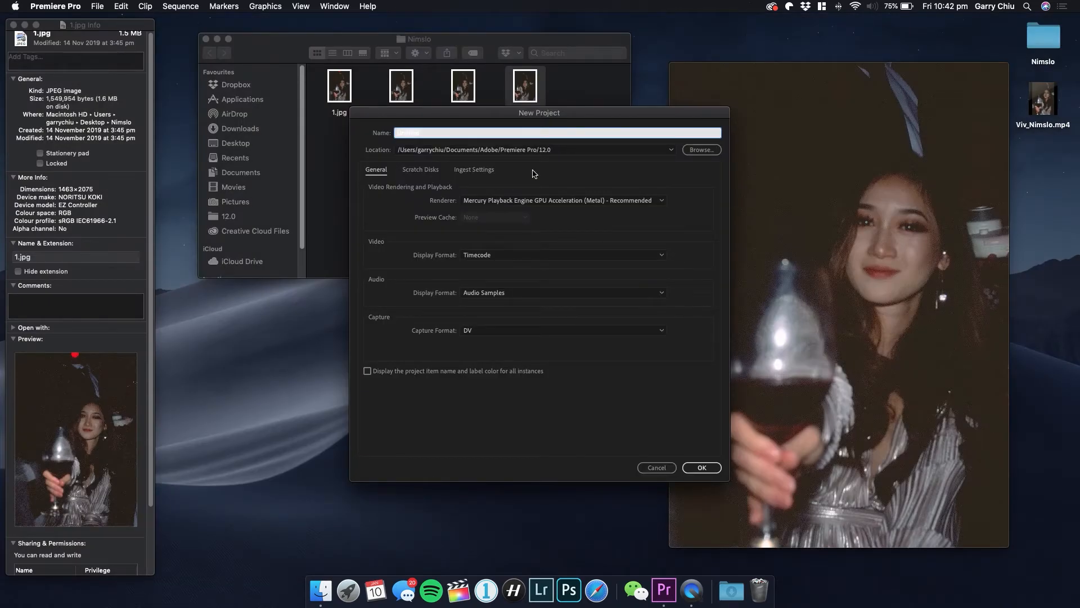
drag(493, 135, 326, 123)
text(Nimslo)
click(707, 469)
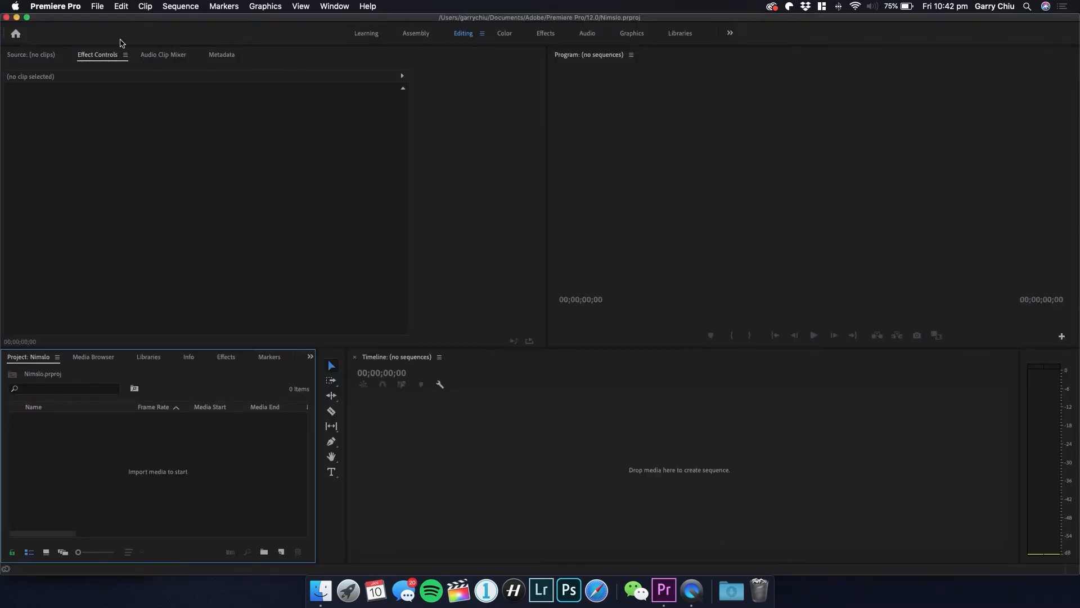
Step: Start a new sequence and set its horizontal frame size to 1400 in the sequence settings
click(99, 5)
mouse_move(111, 21)
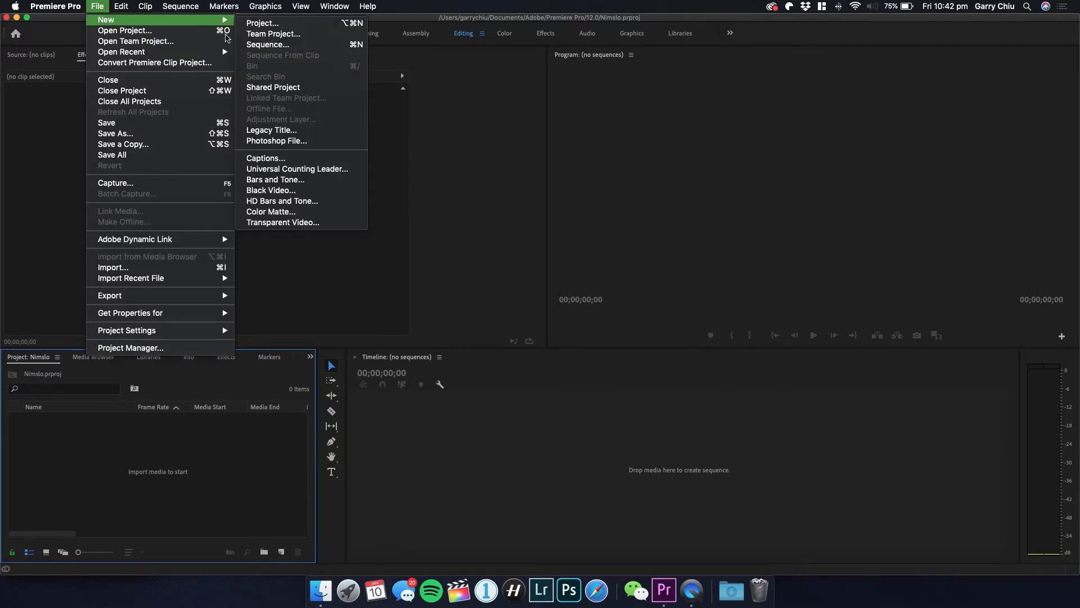
click(294, 45)
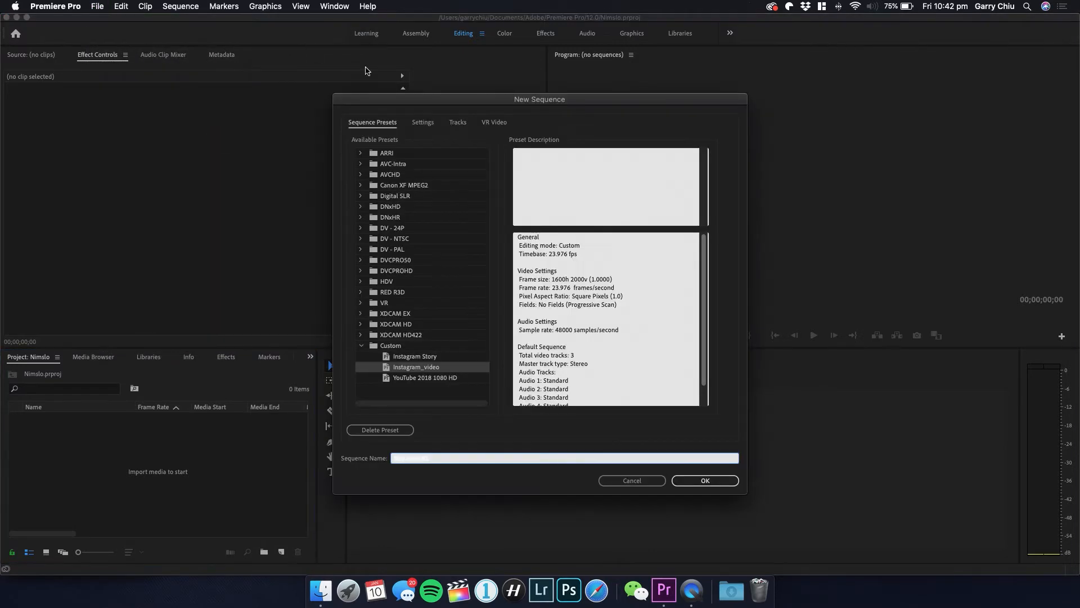
click(423, 123)
click(462, 189)
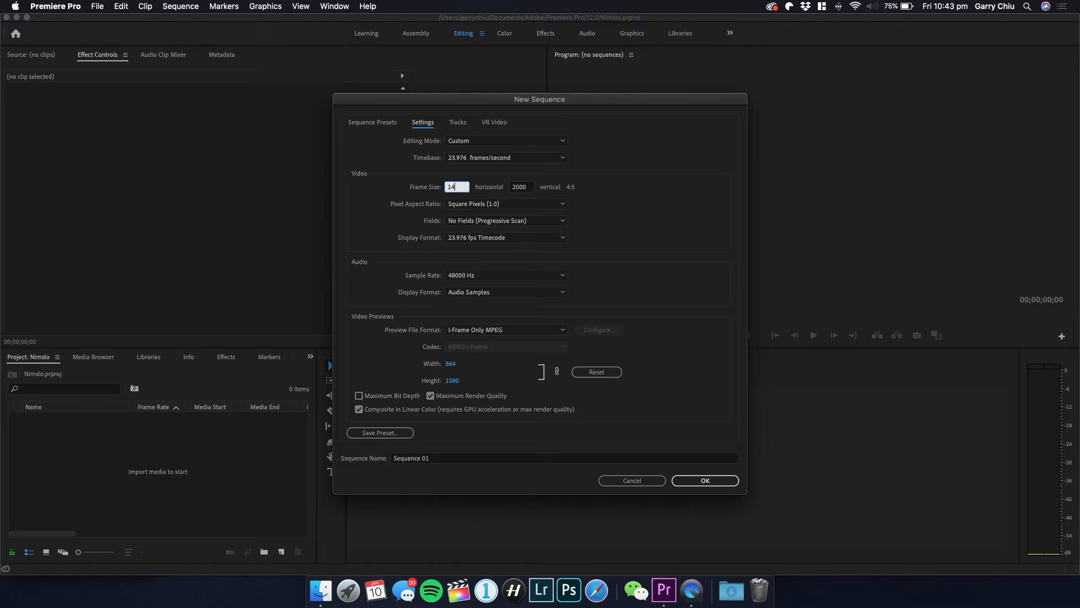
key(Tab)
Step: Name the new sequence Nimslo and create it
click(522, 459)
key(BackSpace)
key(BackSpace)
key(BackSpace)
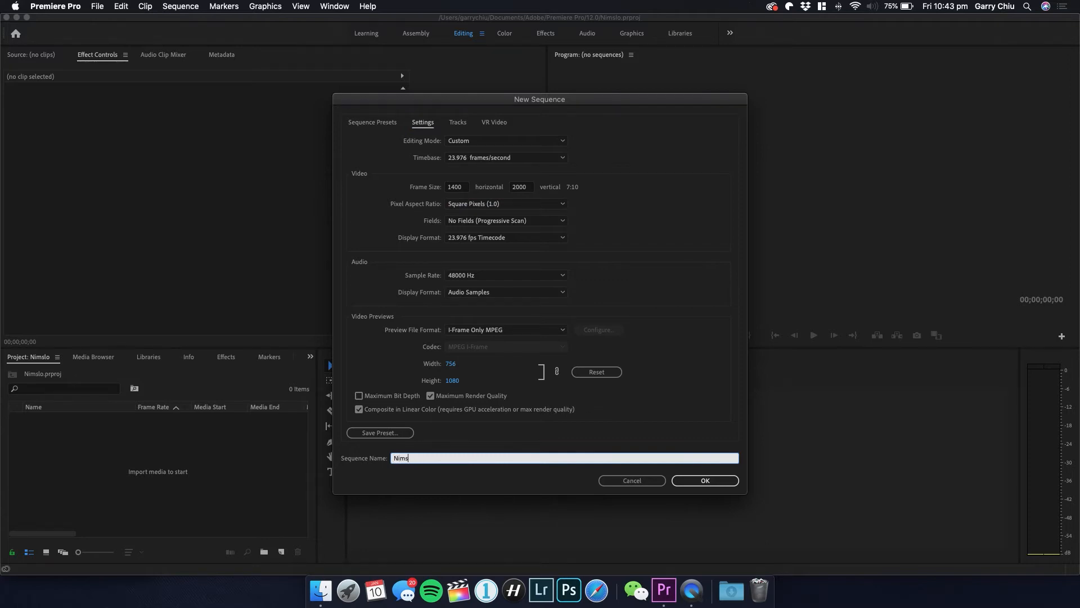
click(731, 483)
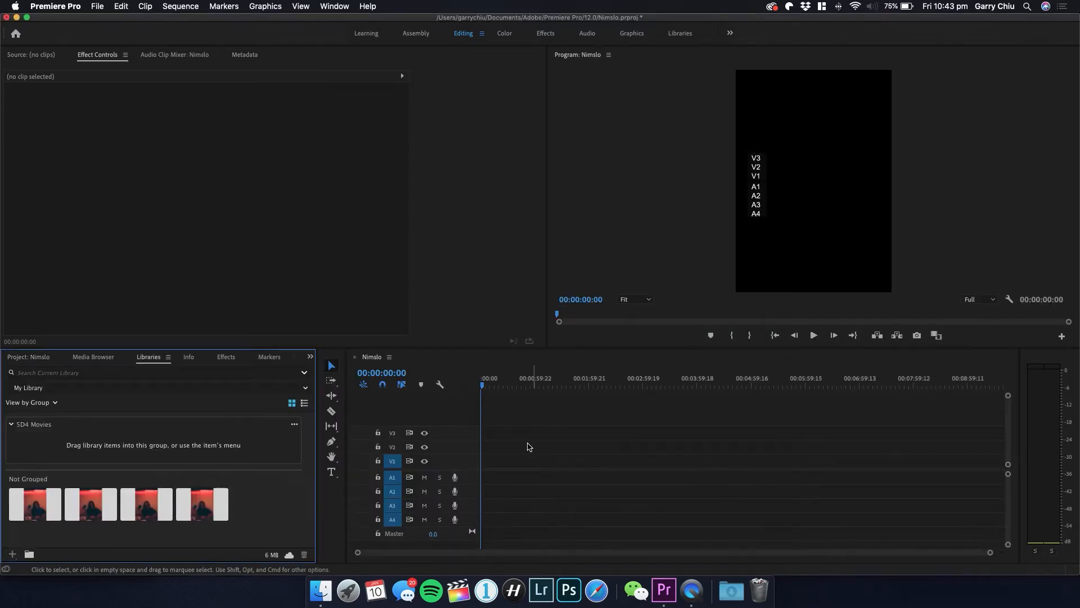
Step: Create a bin named Film in the project and open it
click(45, 359)
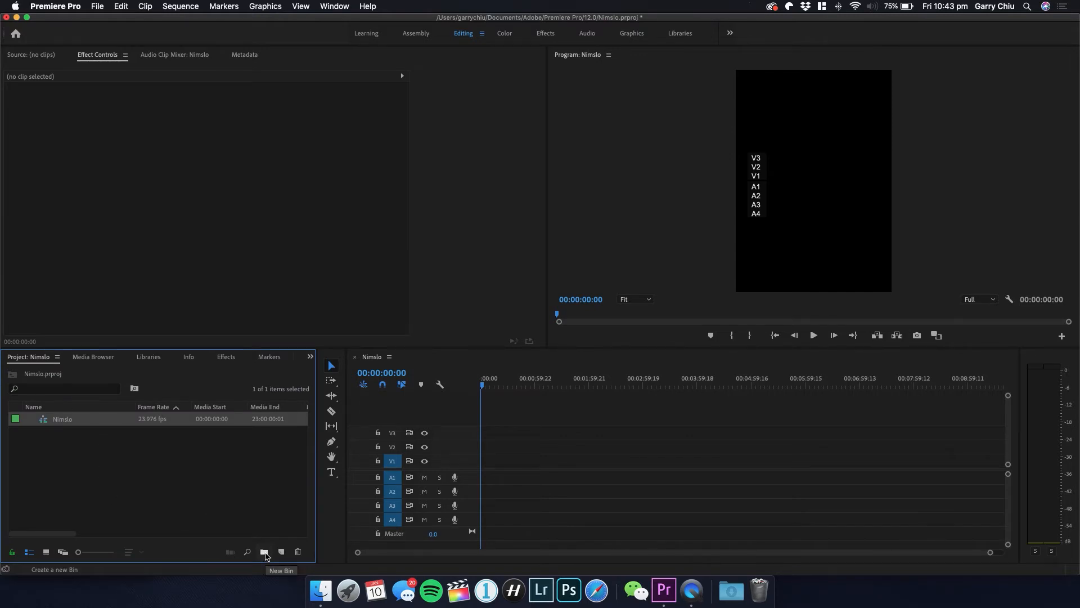
click(264, 553)
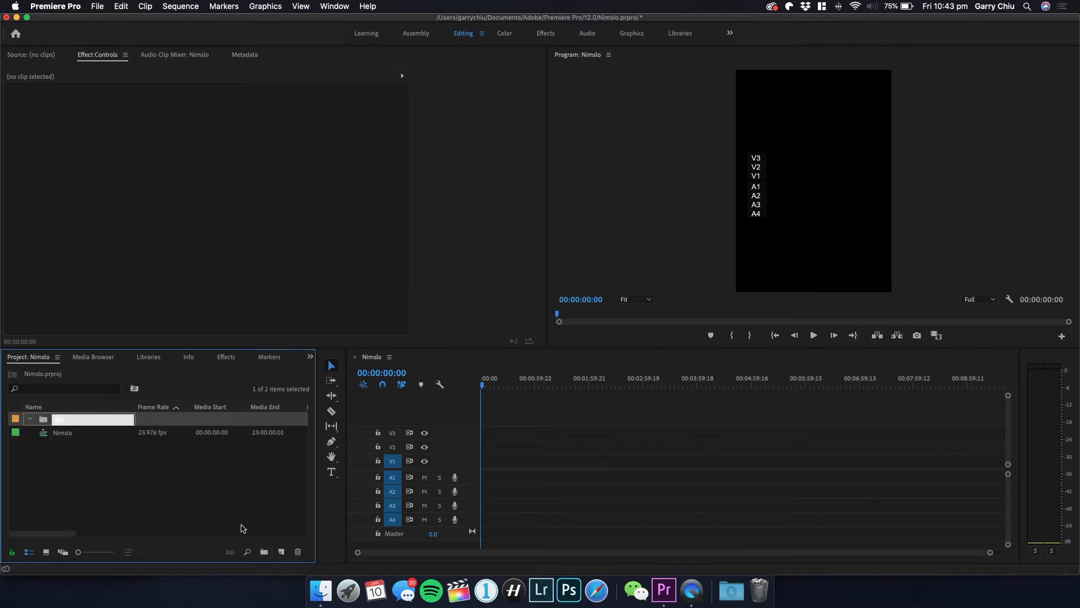
text(Film)
key(Tab)
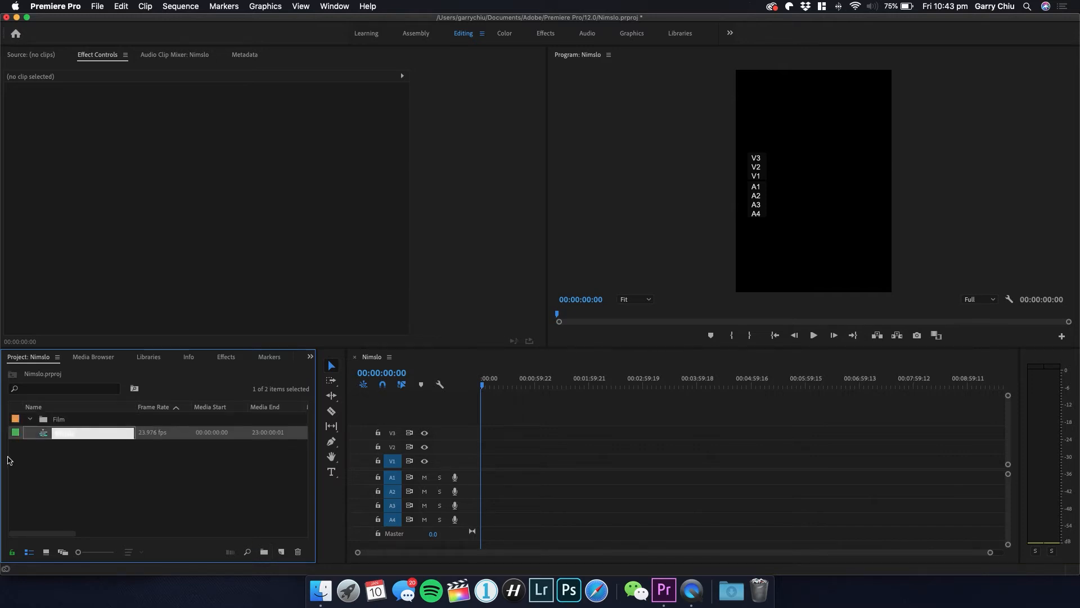
double_click(56, 425)
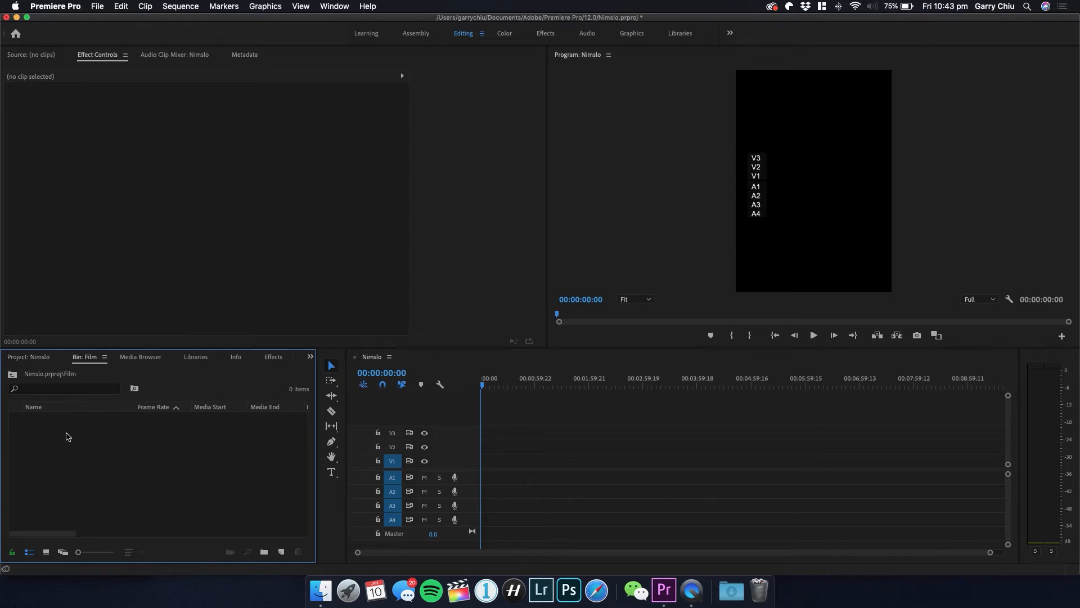
Step: Import 1.jpg, 2.jpg, 3.jpg and 4.jpg from the Nimslo folder into the Film bin
right_click(67, 435)
click(90, 452)
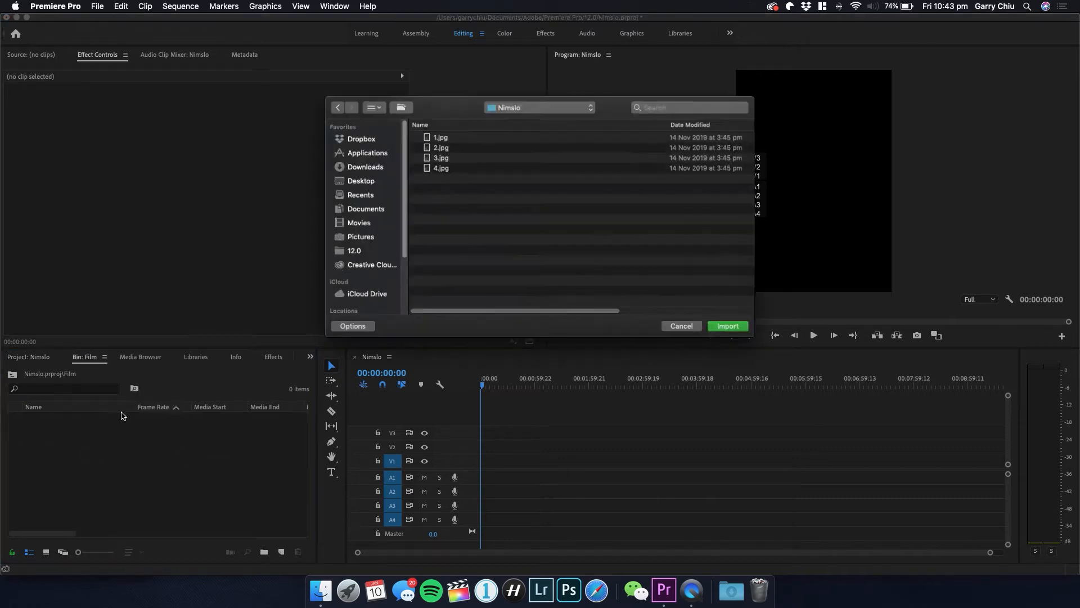
drag(454, 229, 445, 128)
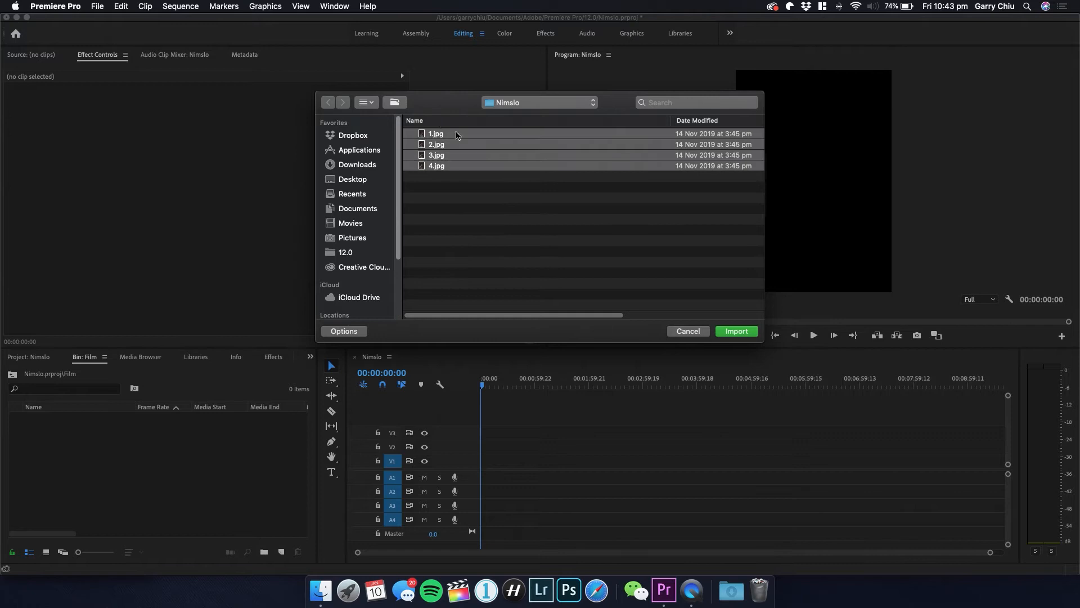
click(744, 336)
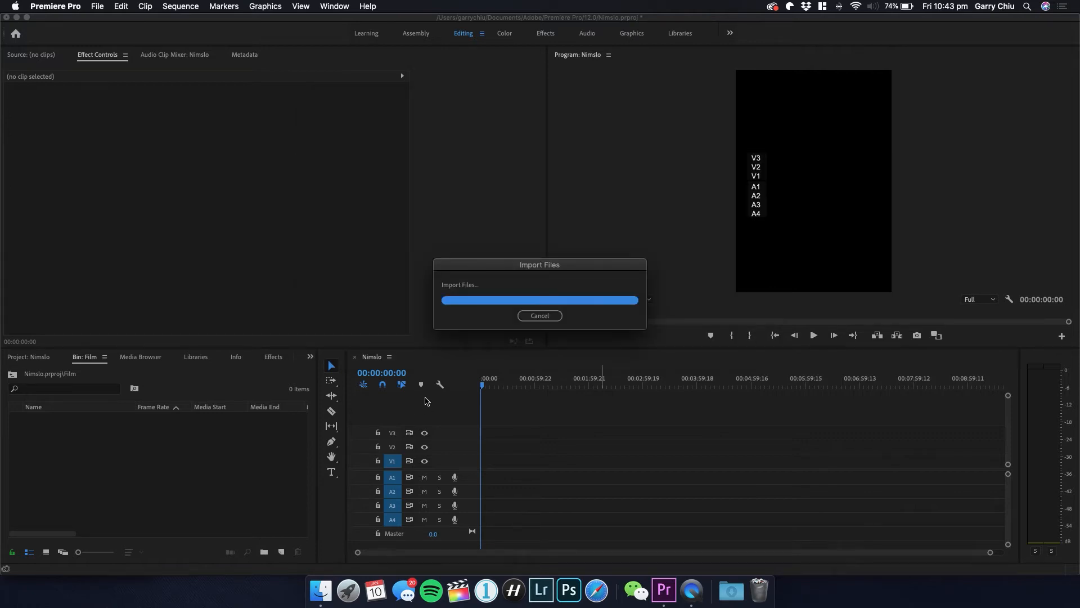
click(192, 491)
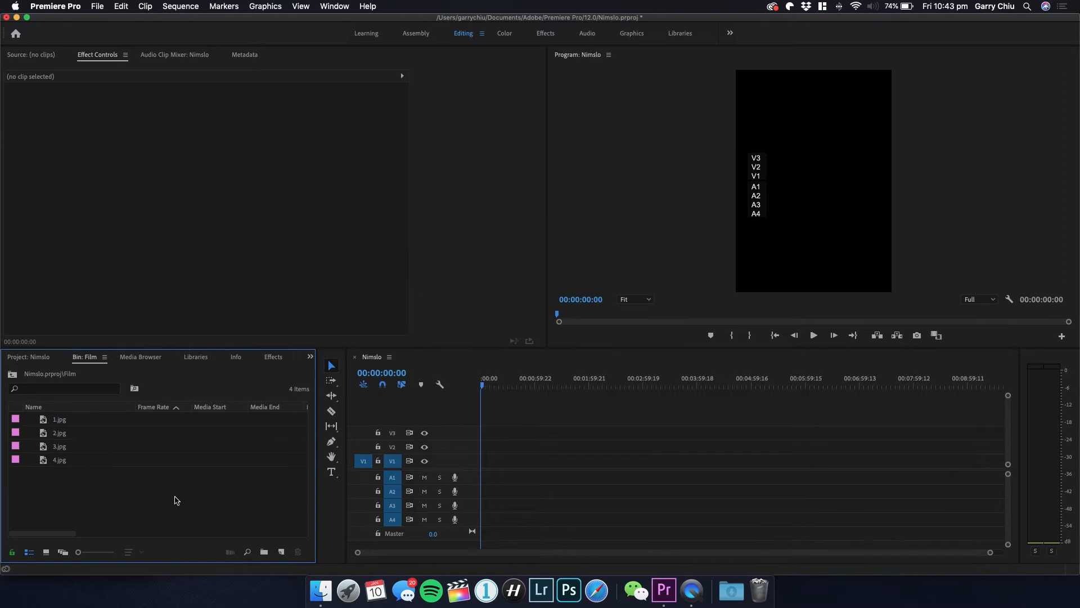
Step: Stack the images at the start of the sequence, with 1.jpg on V1, 2.jpg on V2, 3.jpg on V3 and 4.jpg on V4
click(76, 423)
drag(61, 423, 466, 474)
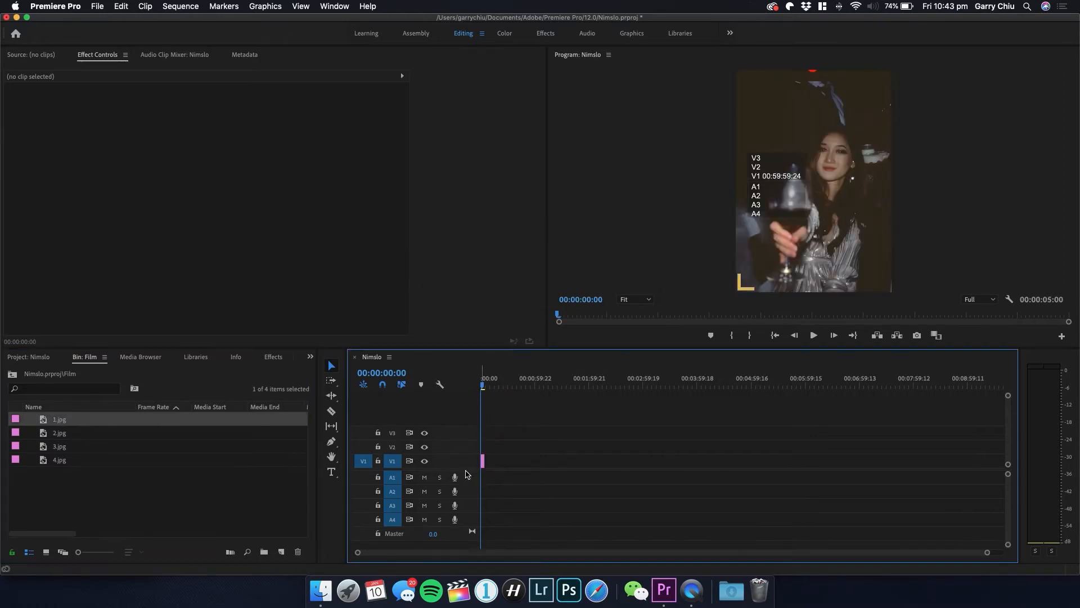
double_click(50, 434)
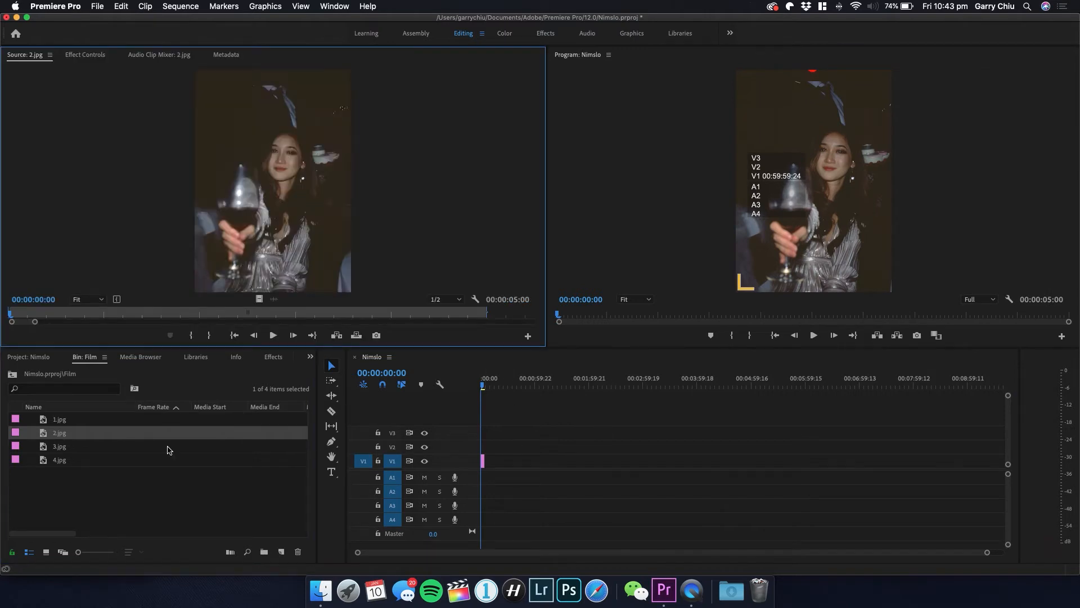
drag(113, 437, 483, 447)
drag(65, 448, 484, 436)
click(62, 464)
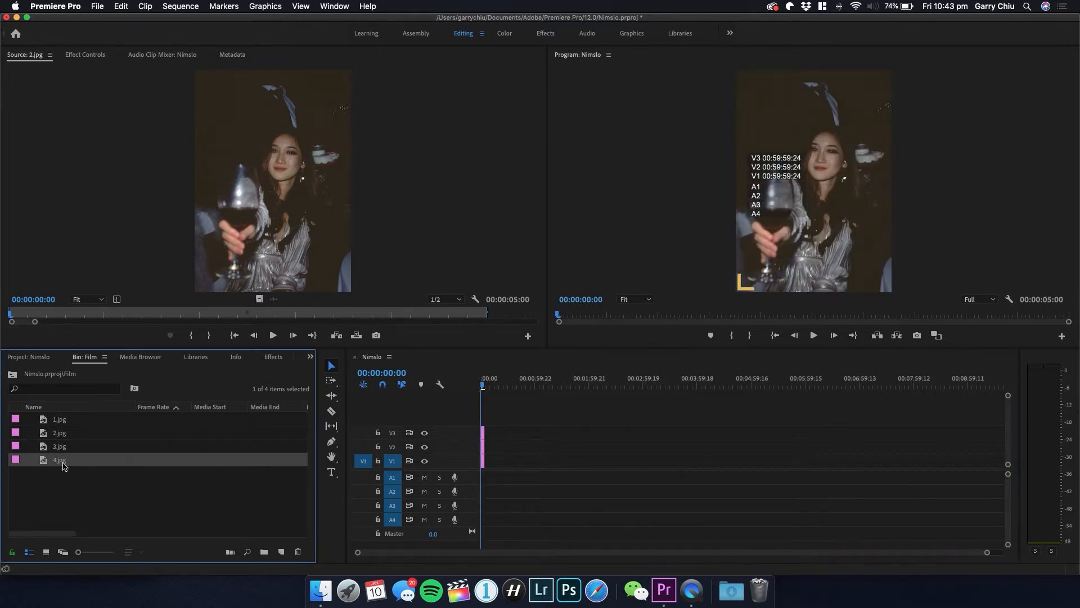
drag(62, 465, 485, 422)
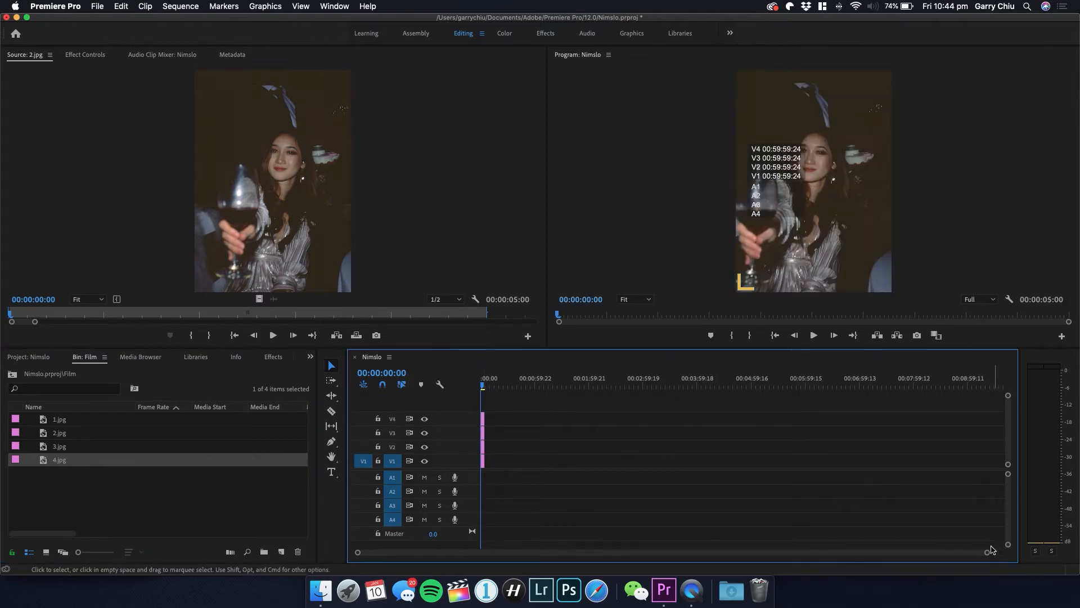
Step: Set the duration of all four image clips to 00:00:00:03
drag(989, 554, 425, 552)
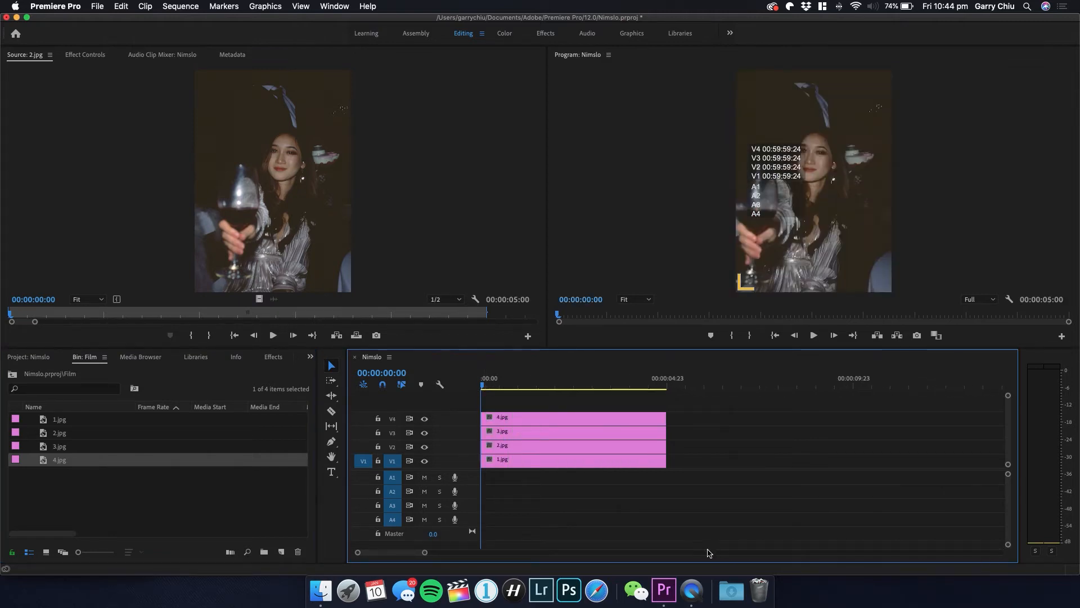
drag(726, 417, 530, 477)
right_click(539, 450)
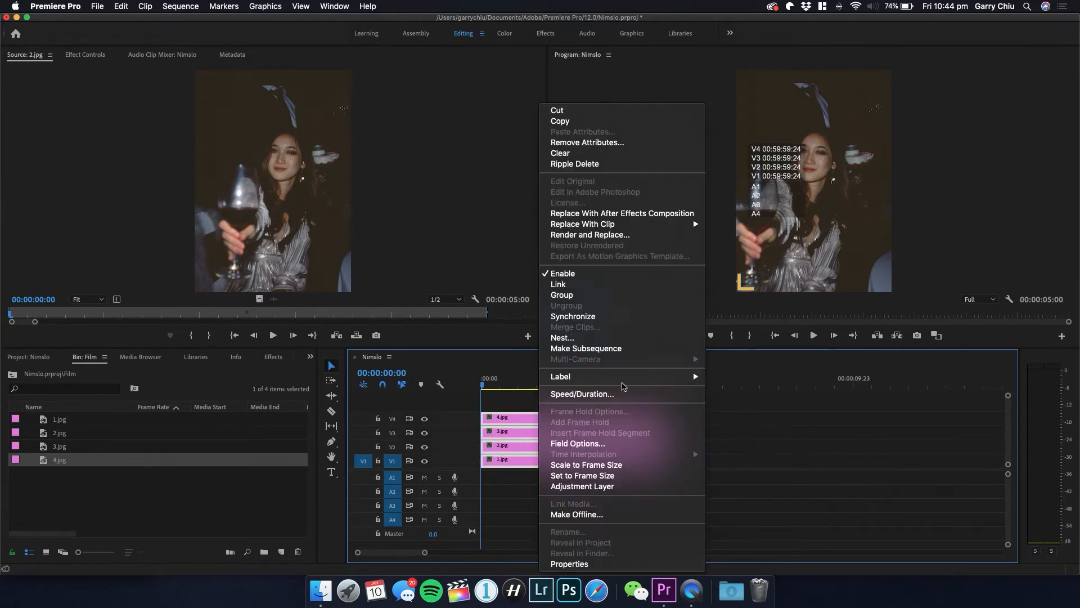
click(619, 393)
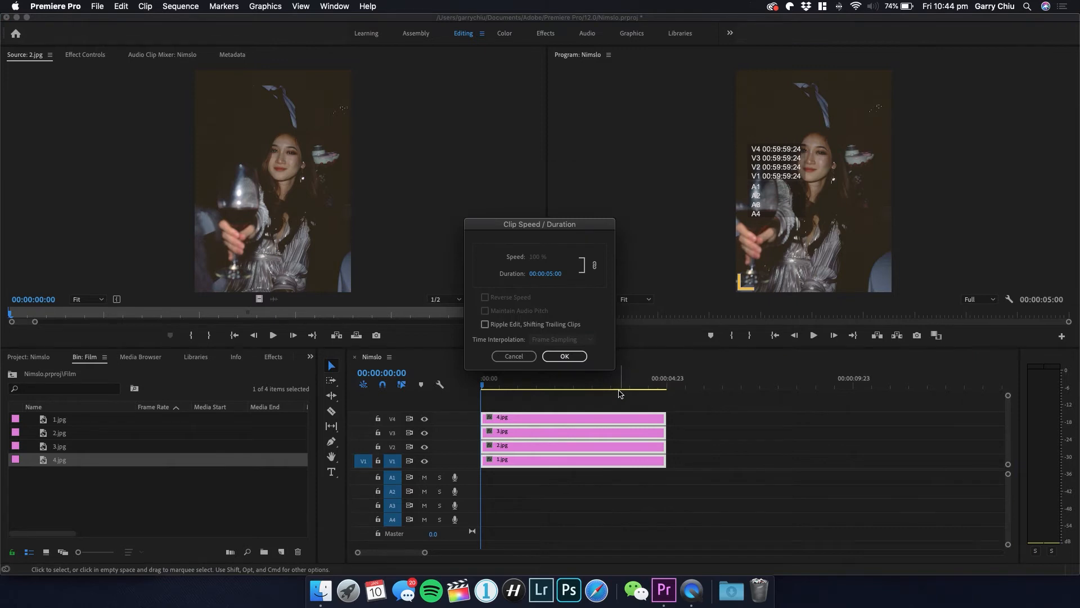
click(548, 273)
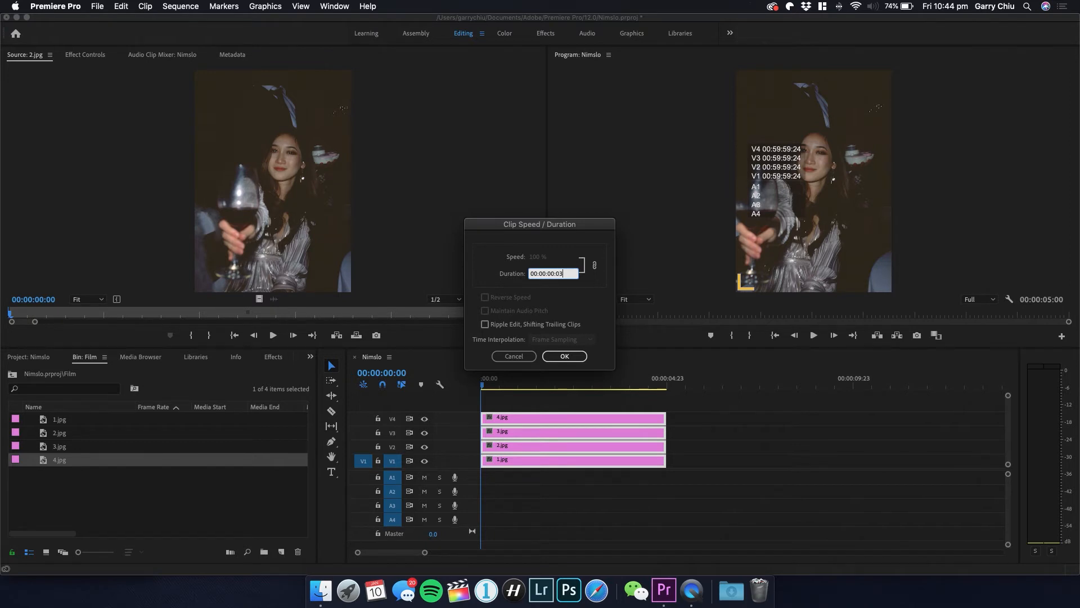
click(582, 356)
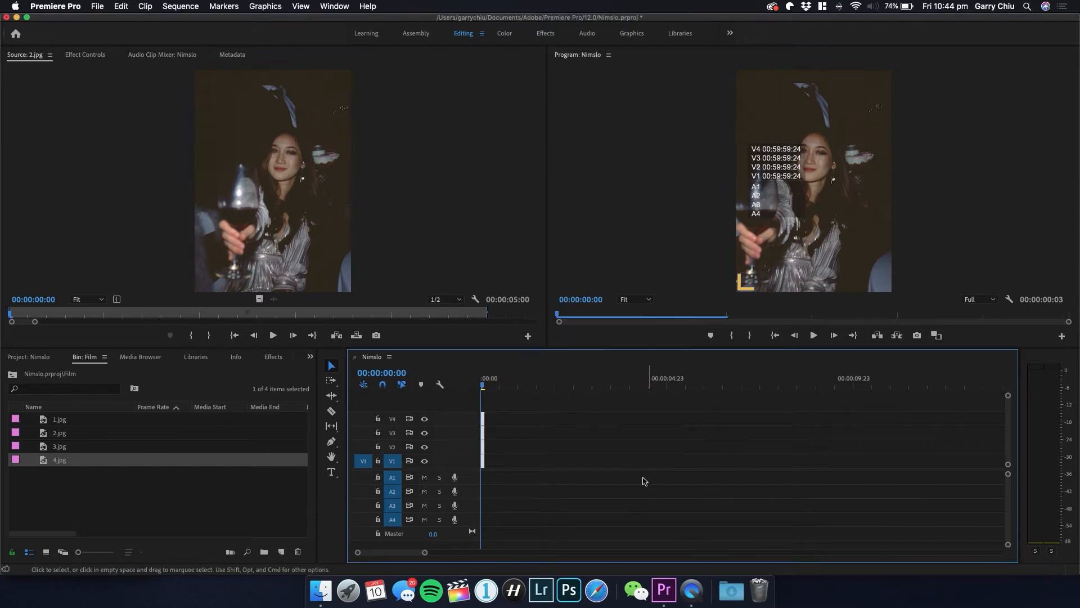
Step: Stagger the clips so that 2.jpg, 3.jpg and 4.jpg each start one frame after the clip on the track below
drag(422, 553, 388, 555)
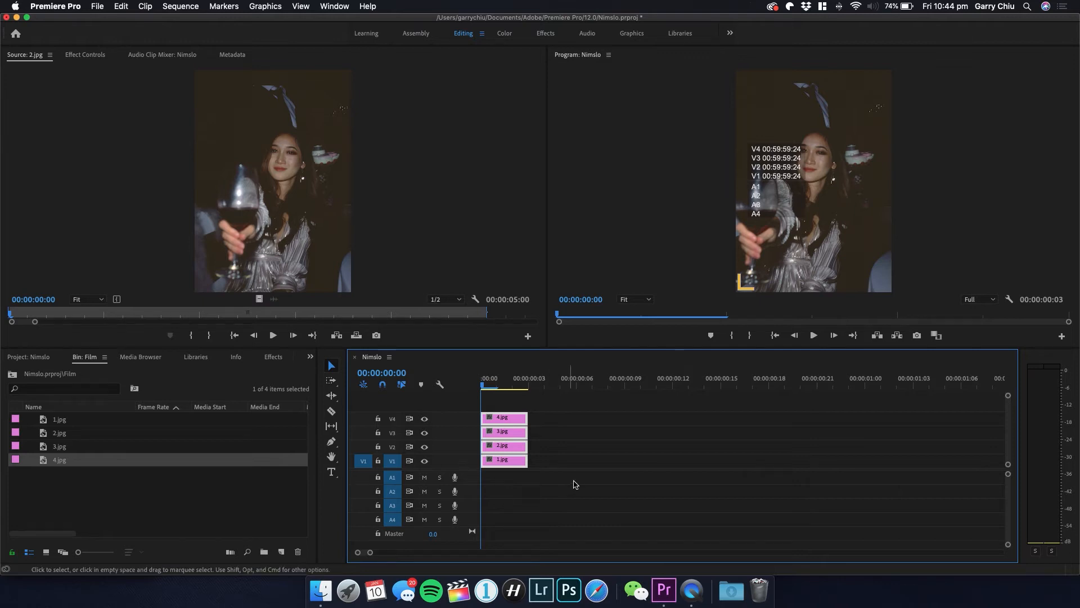
click(578, 434)
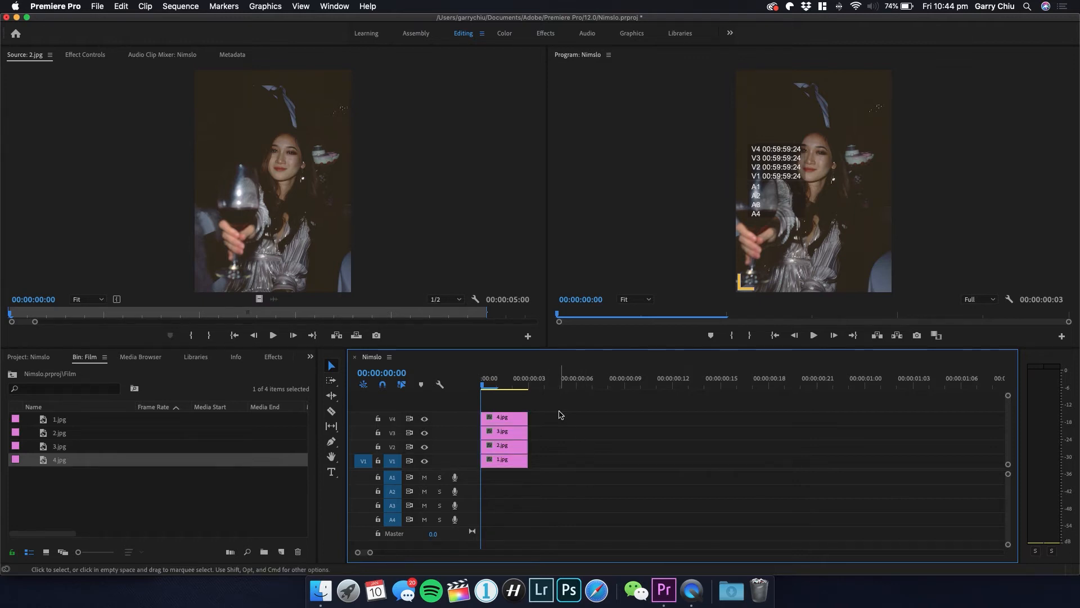
click(514, 448)
drag(504, 450, 552, 423)
click(499, 434)
click(505, 422)
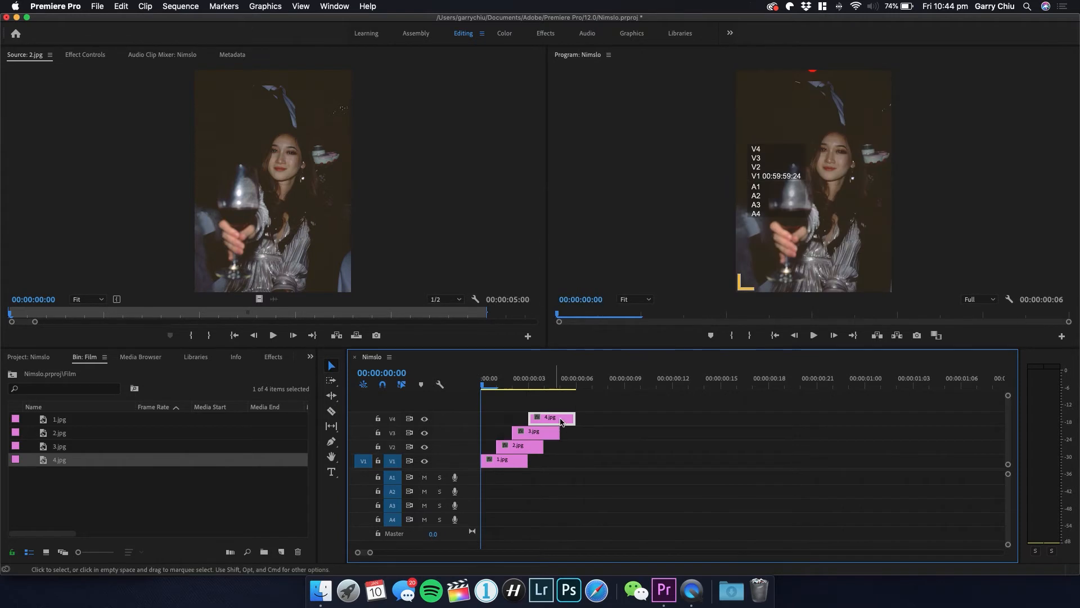
Step: Lower the opacity of the 2.jpg clip to 50% at frame 00:00:00:01 to reveal 1.jpg beneath it
click(508, 449)
click(499, 388)
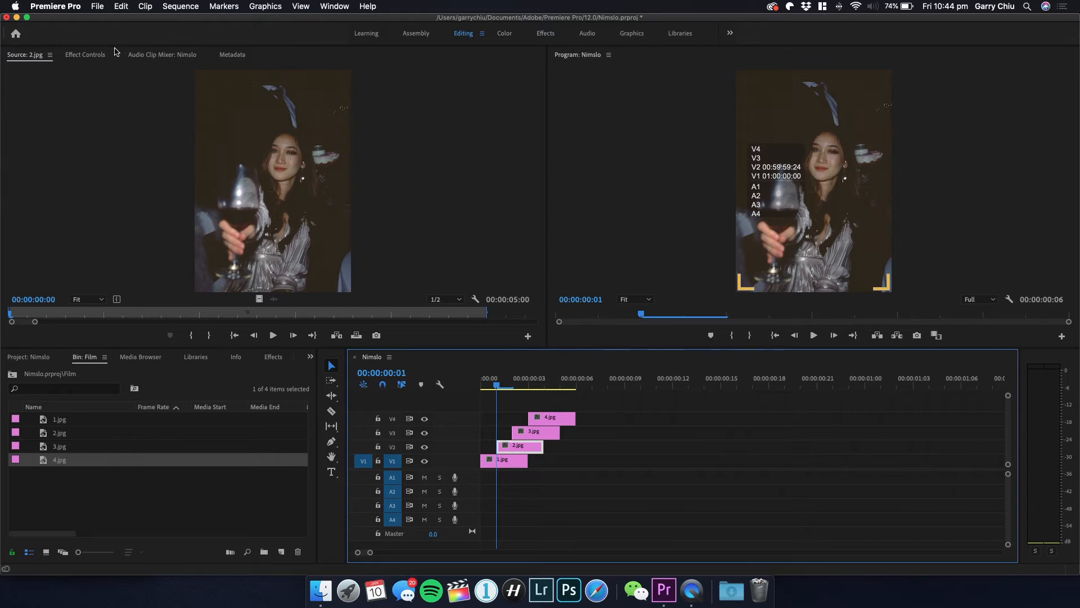
click(94, 55)
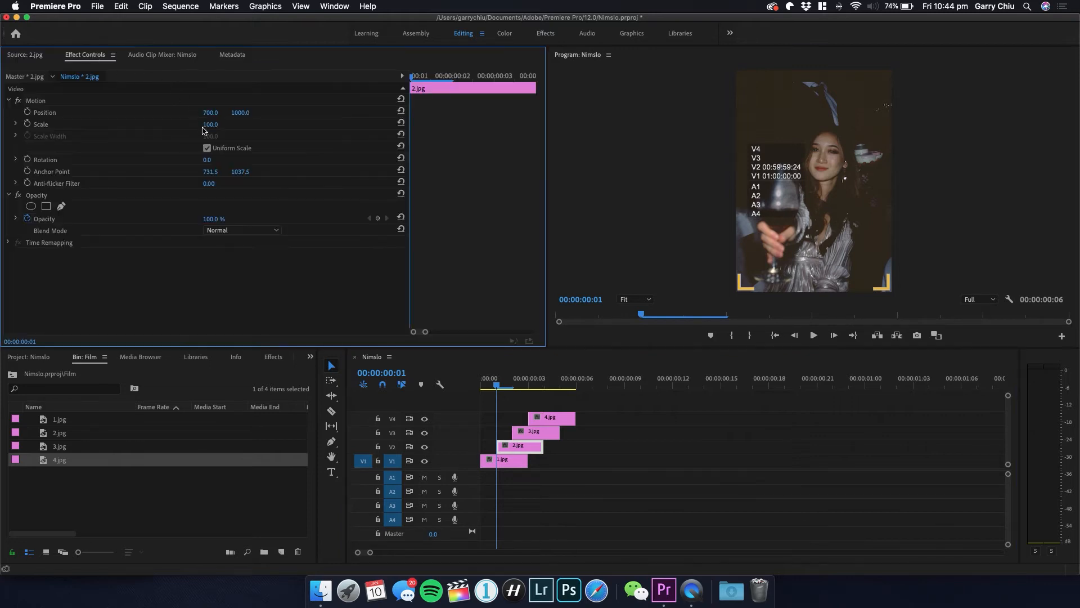
click(218, 218)
text(50)
key(Return)
click(674, 270)
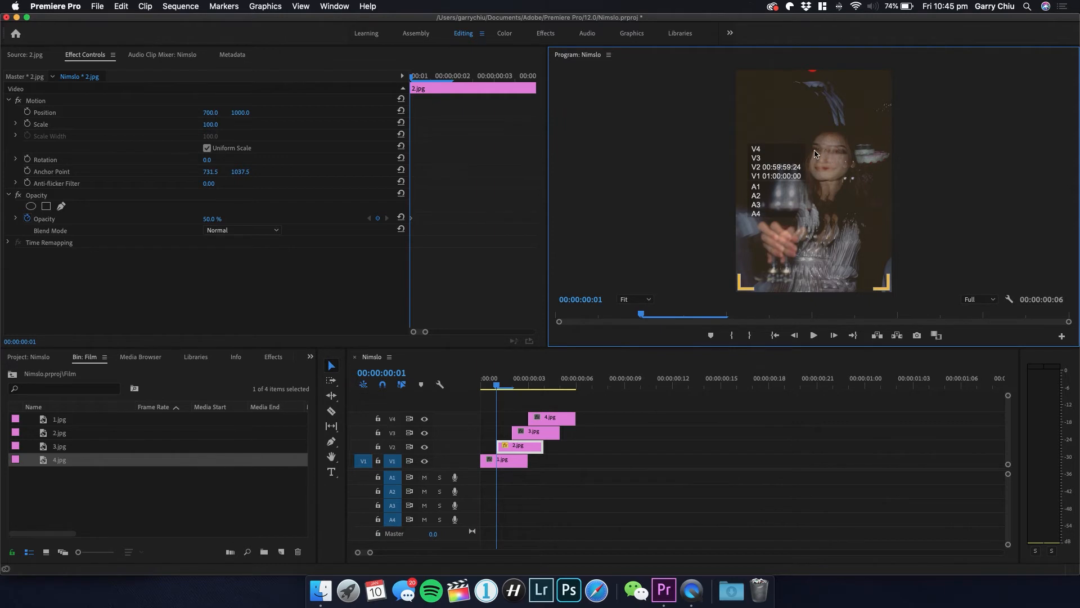
Step: Align 2.jpg with the image below by setting its horizontal position to 767, and restore its opacity to 100%
drag(206, 115, 197, 114)
click(216, 111)
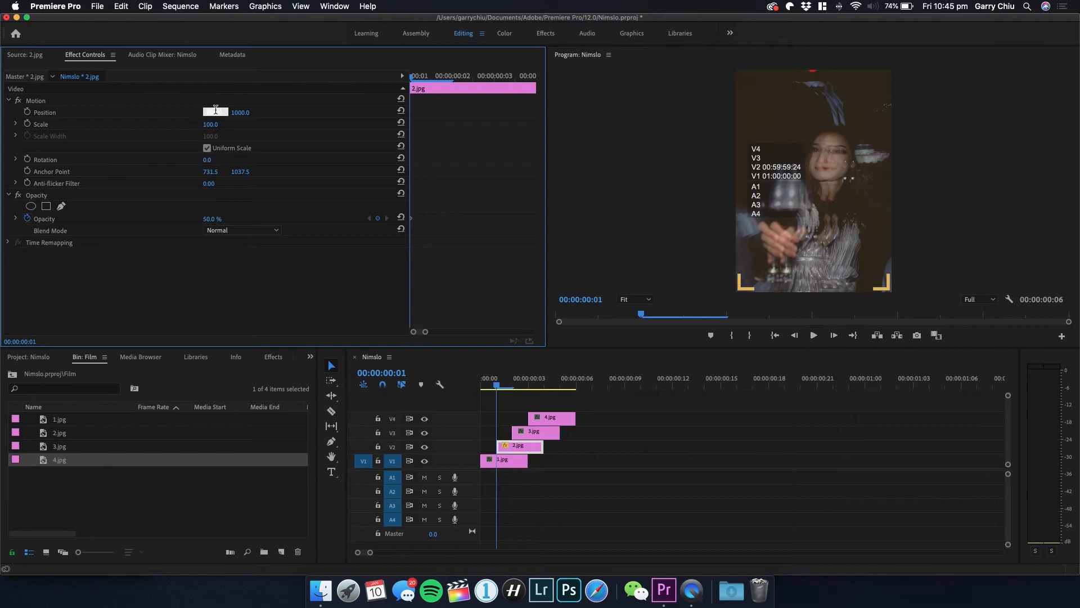
click(199, 111)
click(216, 111)
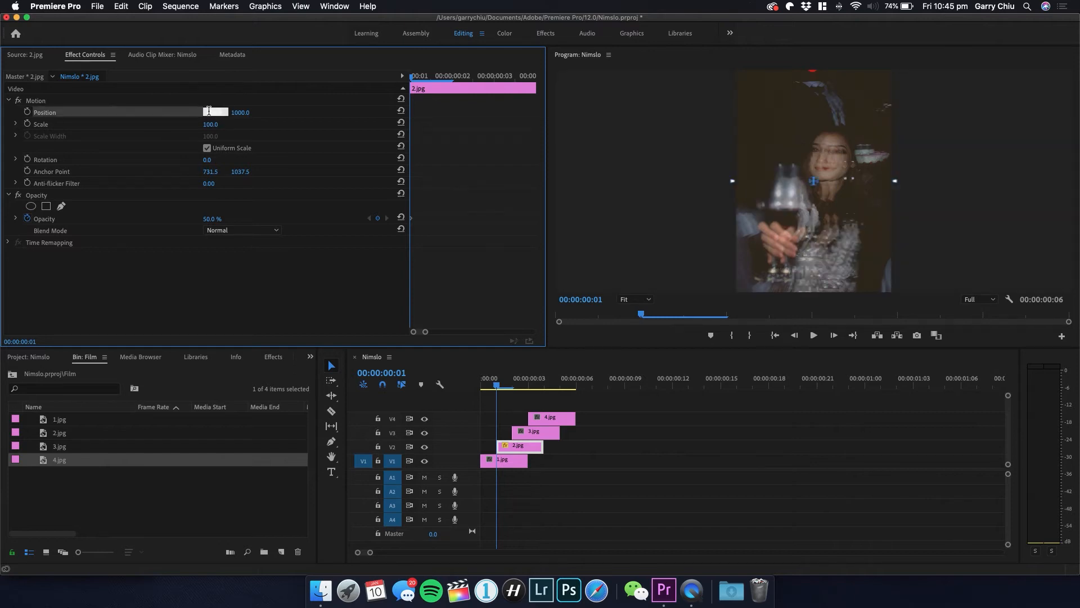
key(Return)
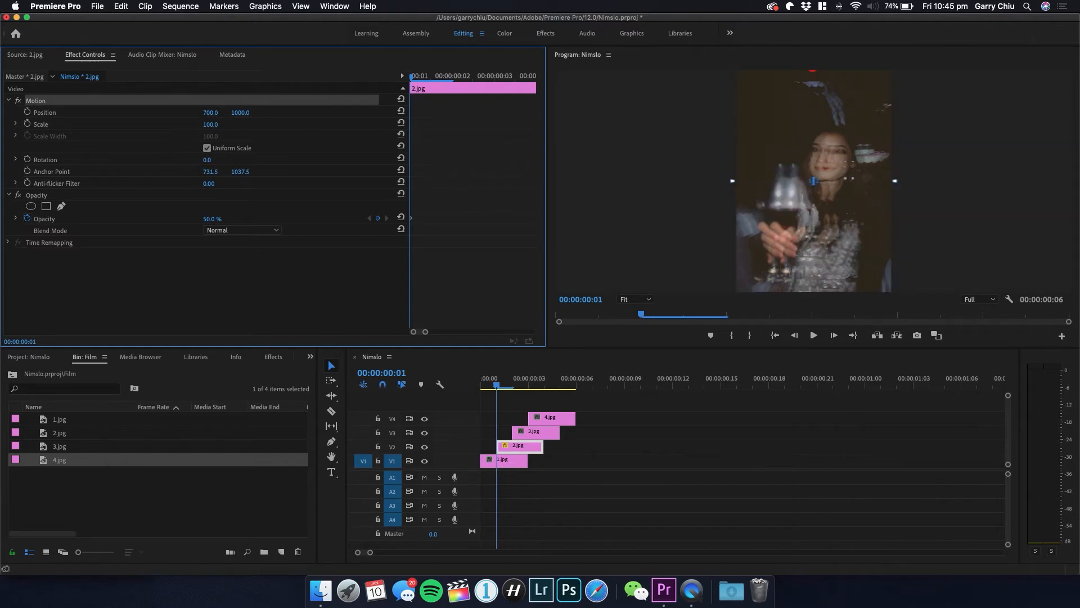
drag(214, 112, 249, 112)
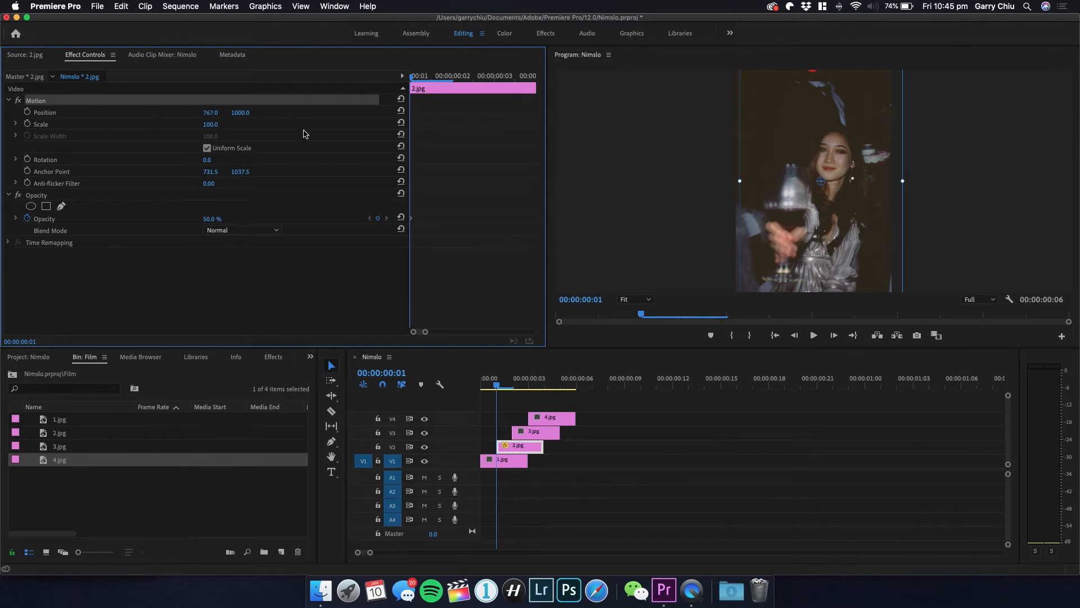
click(219, 218)
text(100)
key(Return)
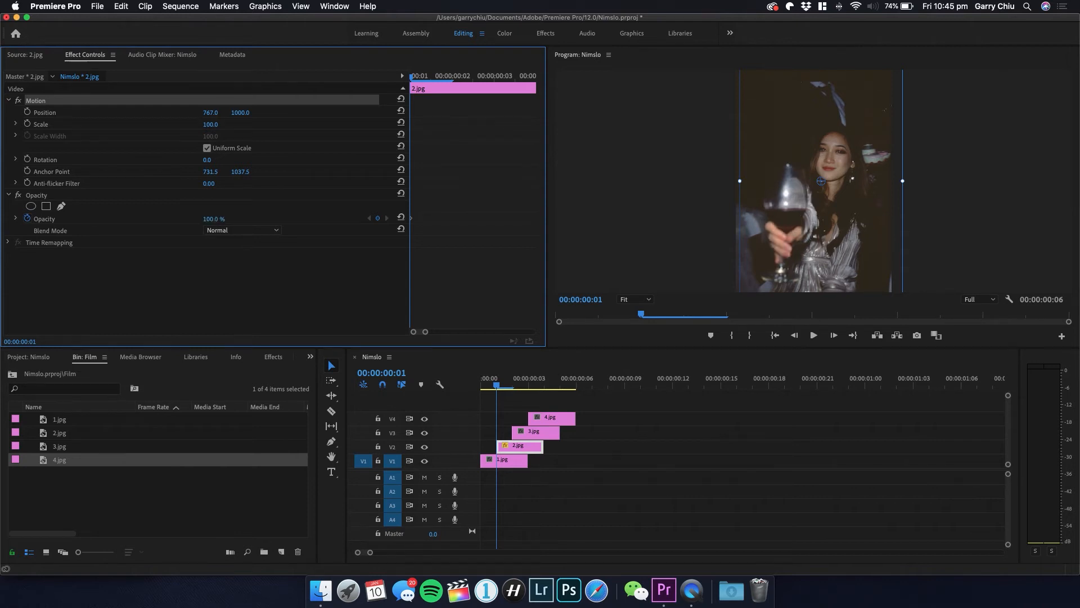
Step: Lower the opacity of the 3.jpg clip to 50% at frame 00:00:00:02
click(512, 386)
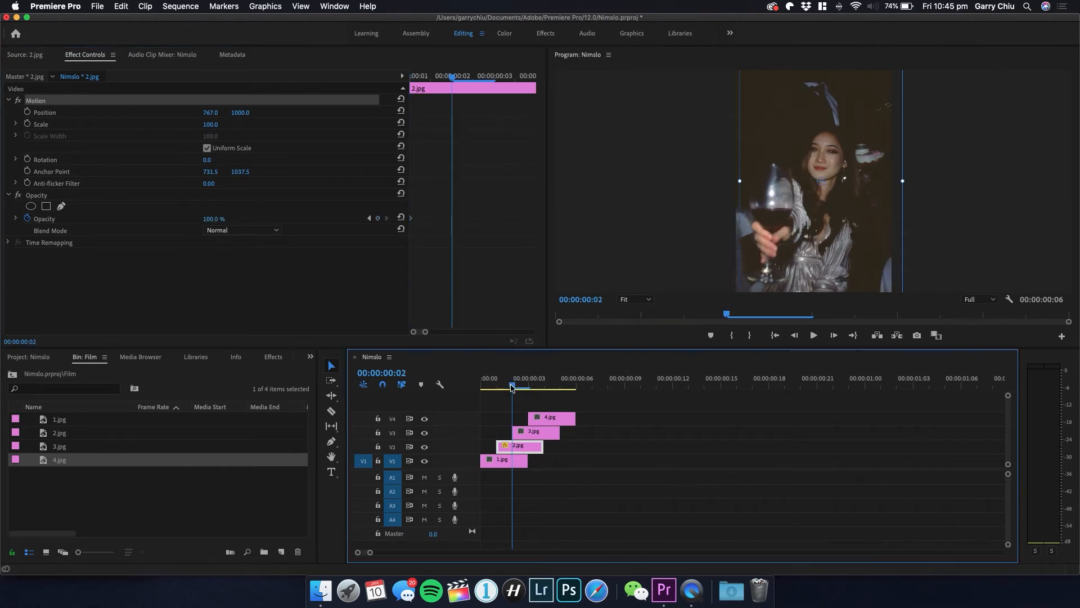
click(529, 433)
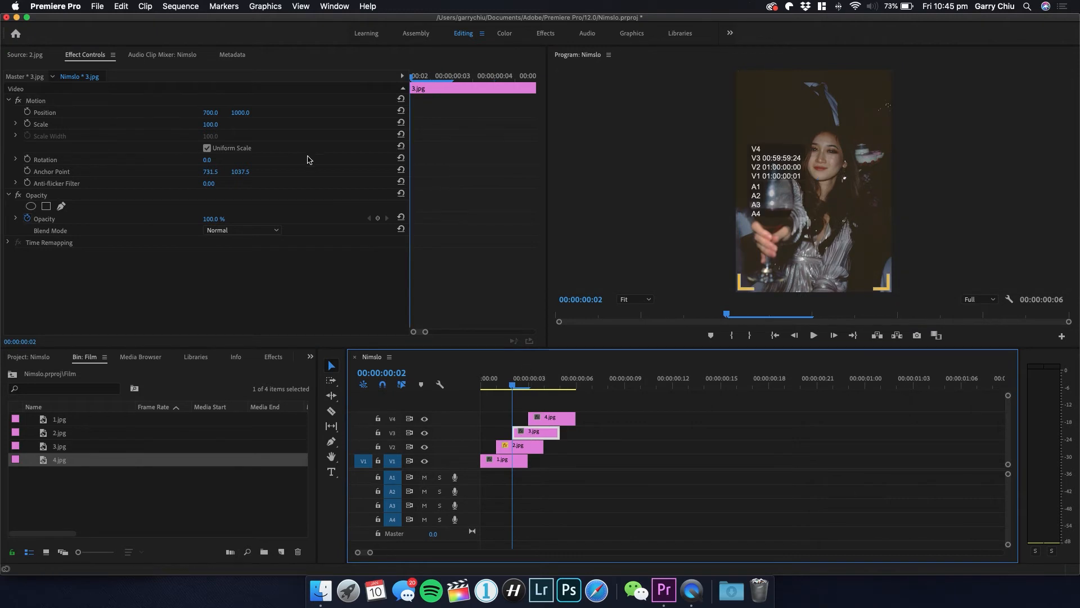
click(218, 217)
text(50)
key(Return)
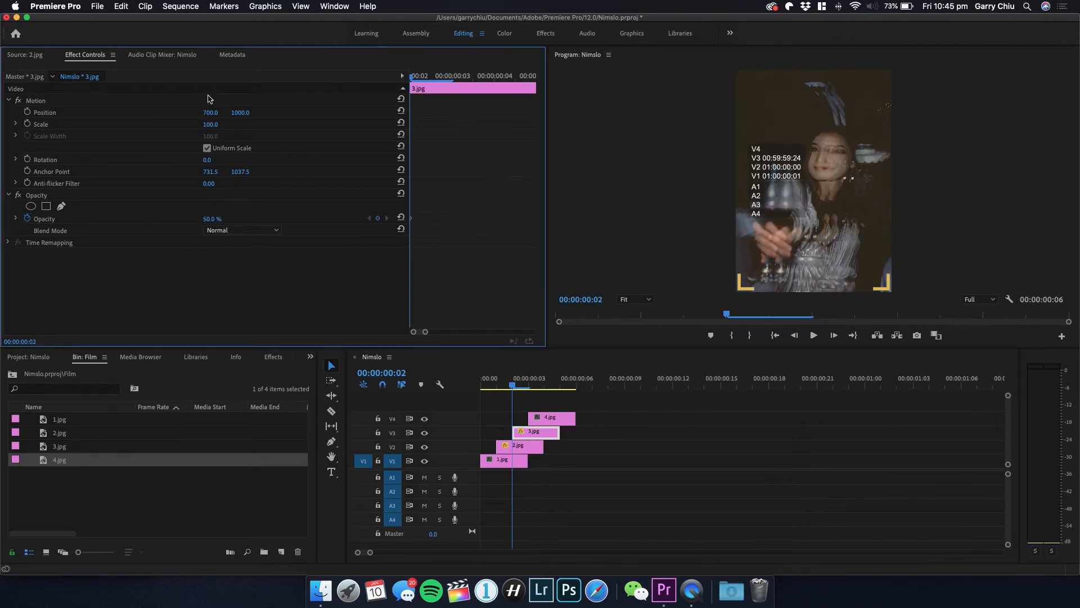
Step: Align 3.jpg with the image below by setting its horizontal position to 777, and restore its opacity to 100%
drag(211, 114, 255, 113)
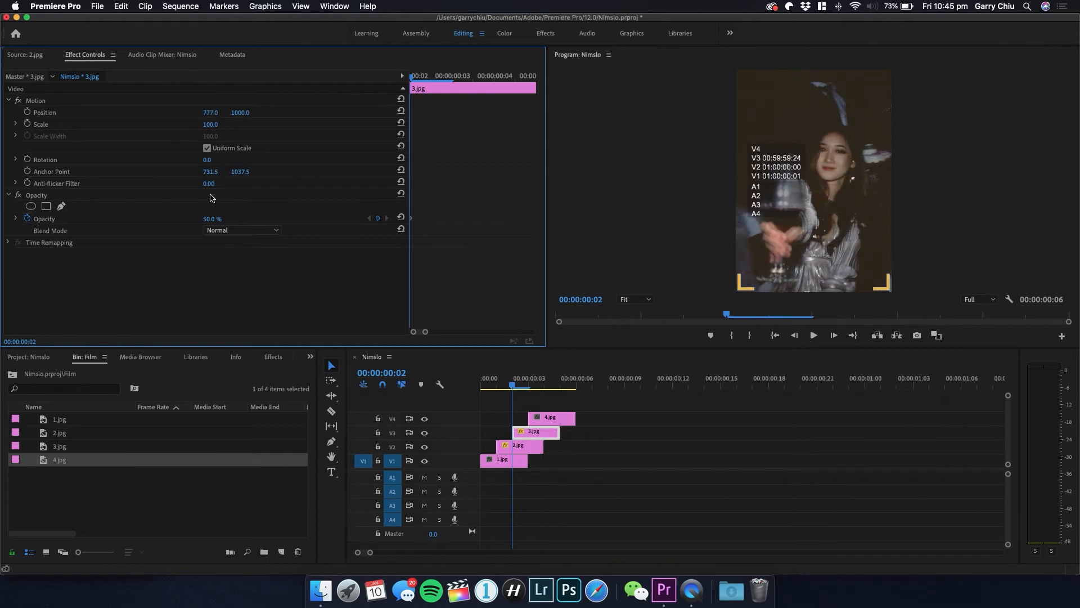
click(218, 218)
text(100)
key(Return)
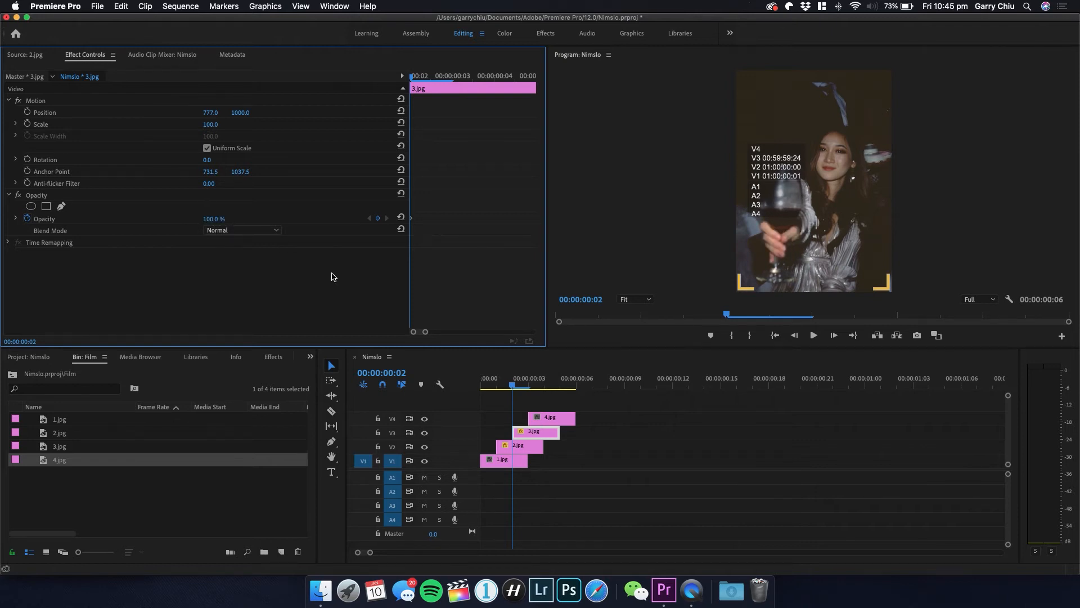
Step: Lower the opacity of the 4.jpg clip to 50% at frame 00:00:00:03
click(533, 385)
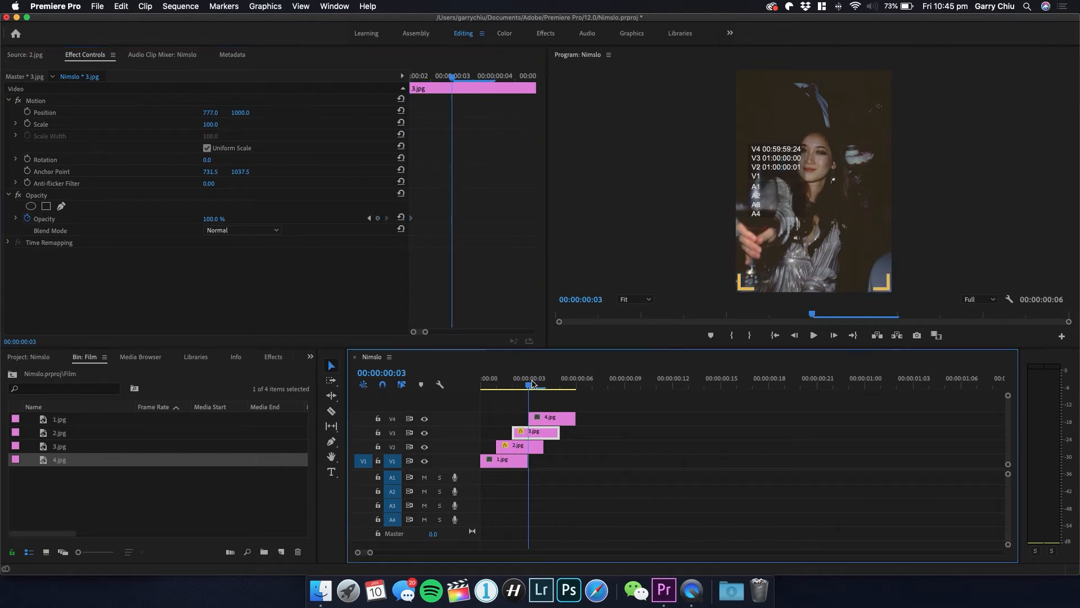
click(554, 417)
click(218, 218)
text(50)
key(Return)
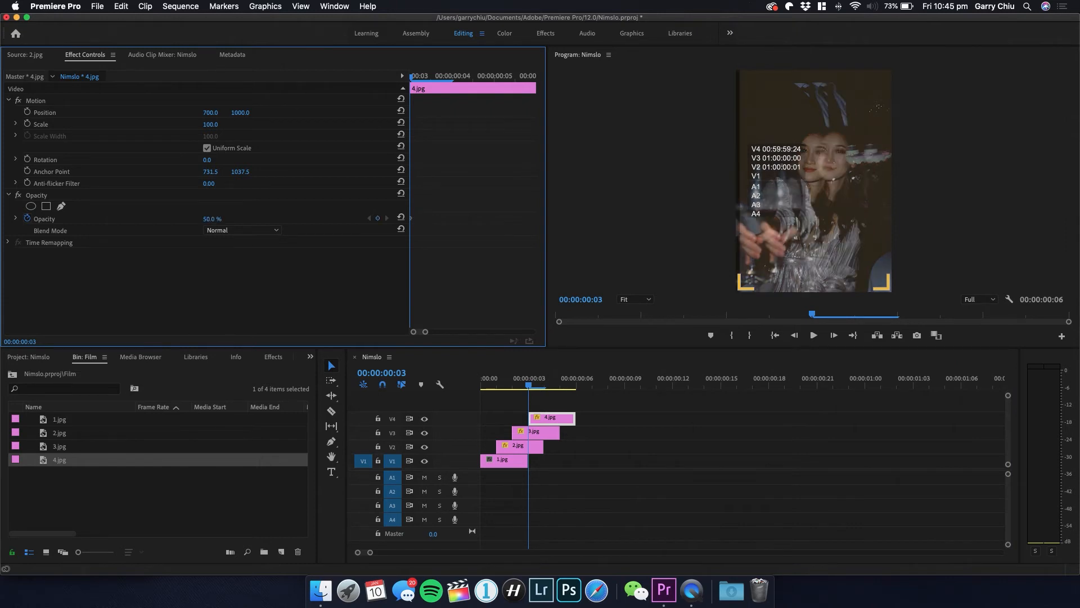
Step: Align 4.jpg with the image below by setting its position to 871, 988, and restore its opacity to 100%
click(211, 112)
text(825)
key(Return)
drag(211, 113, 239, 112)
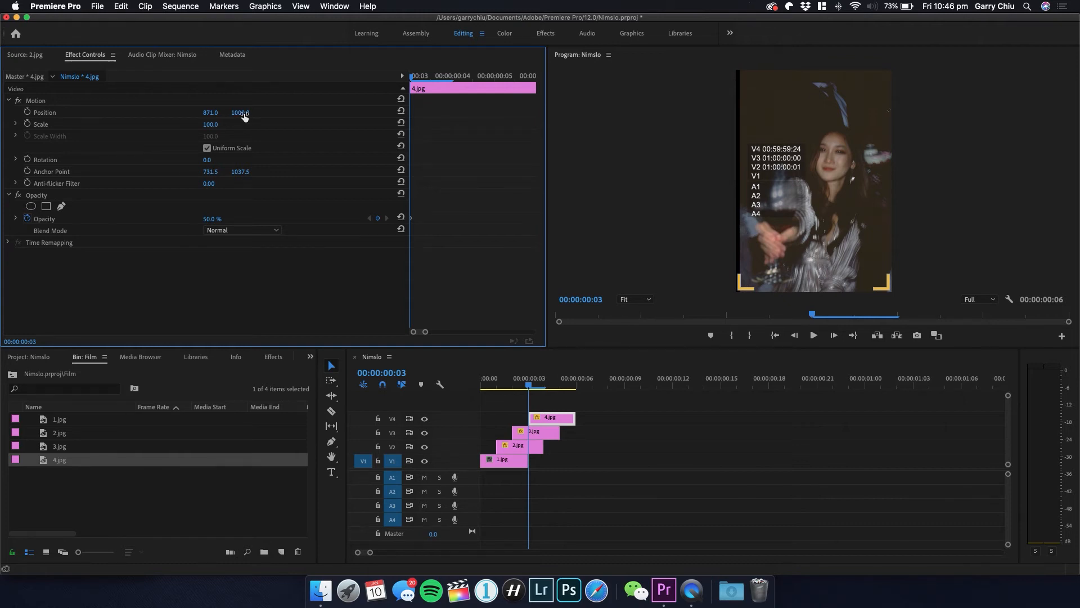
drag(241, 112, 234, 112)
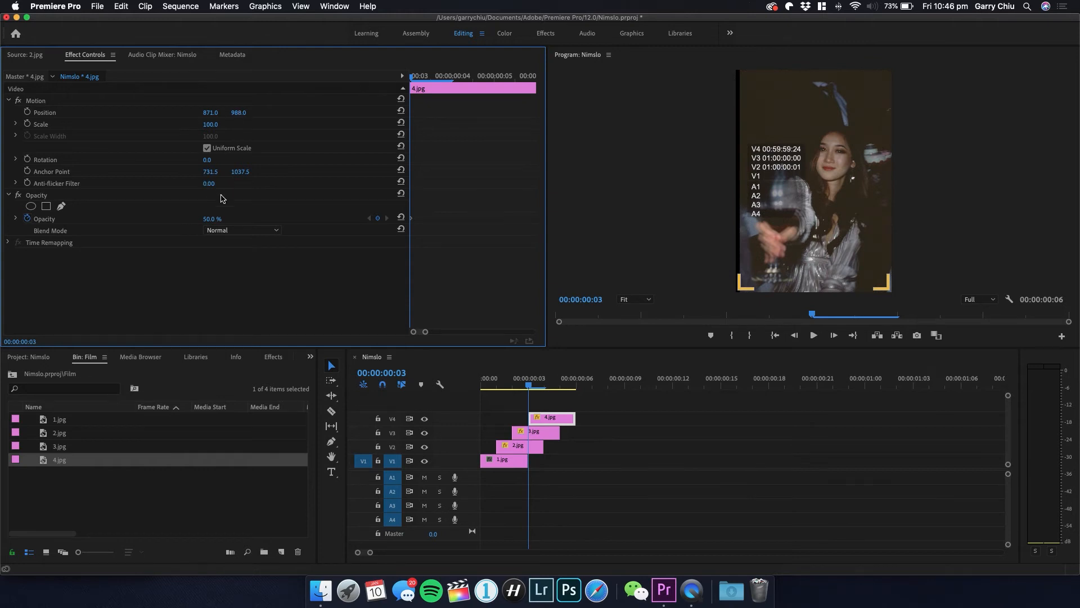
click(212, 219)
text(100)
key(Return)
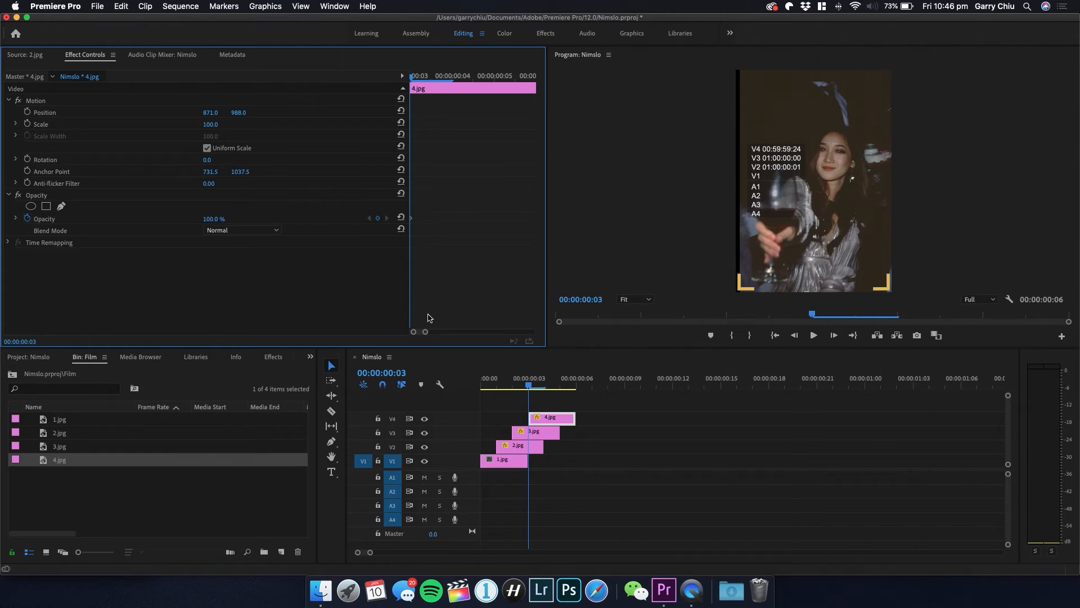
Step: Arrange 1.jpg, 2.jpg, 3.jpg and 4.jpg end to end in that order on V2, from the start of the sequence
click(527, 386)
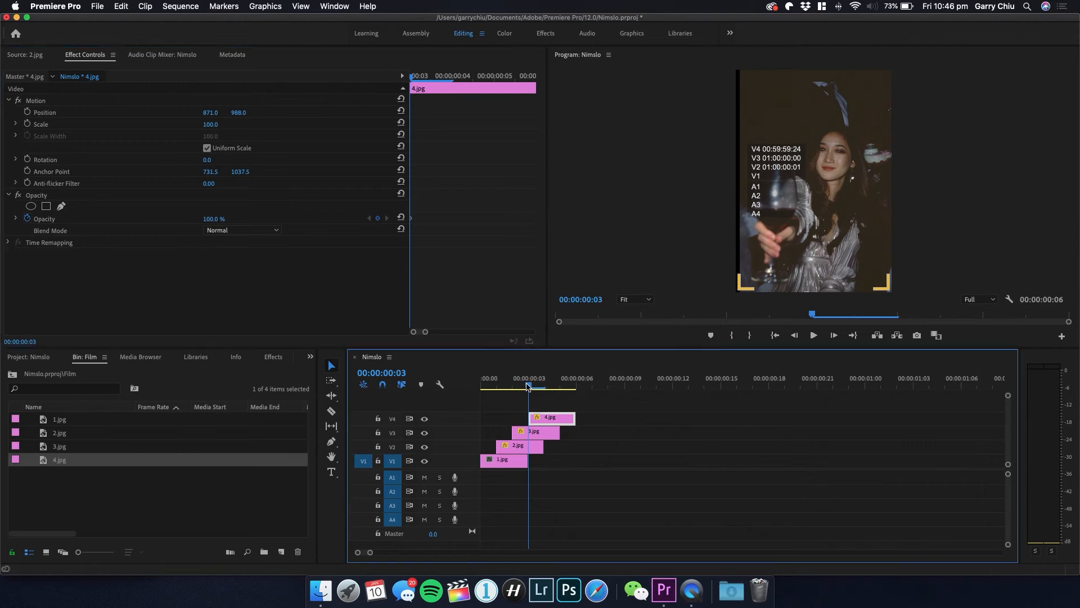
click(518, 458)
click(516, 451)
drag(517, 451, 613, 447)
click(538, 436)
drag(562, 419, 674, 461)
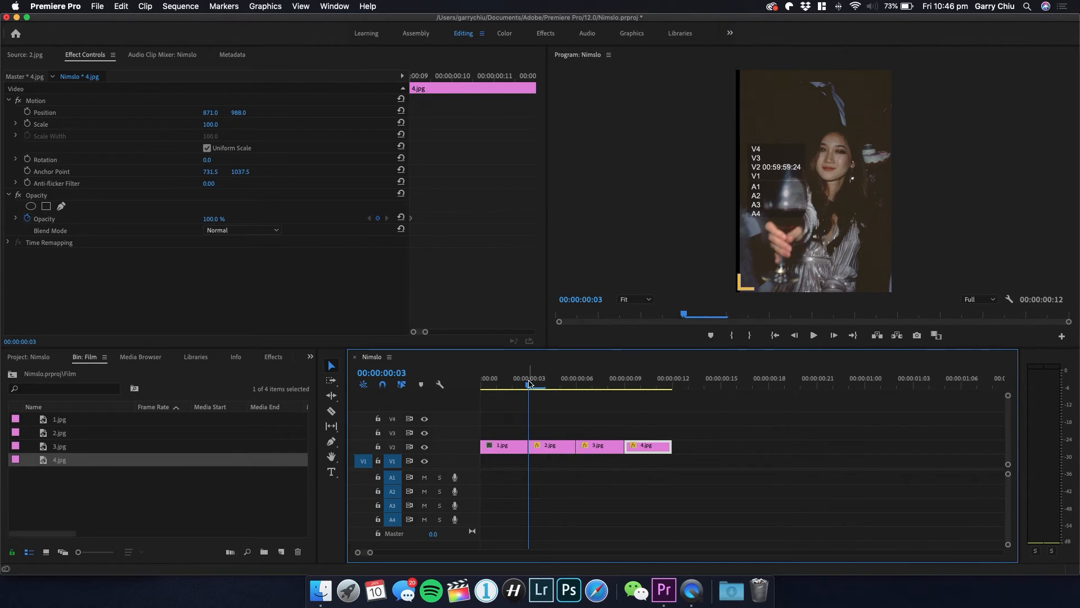
Step: Play the four-clip sequence from the beginning to check the motion, and clear the clip selection
drag(529, 386, 487, 385)
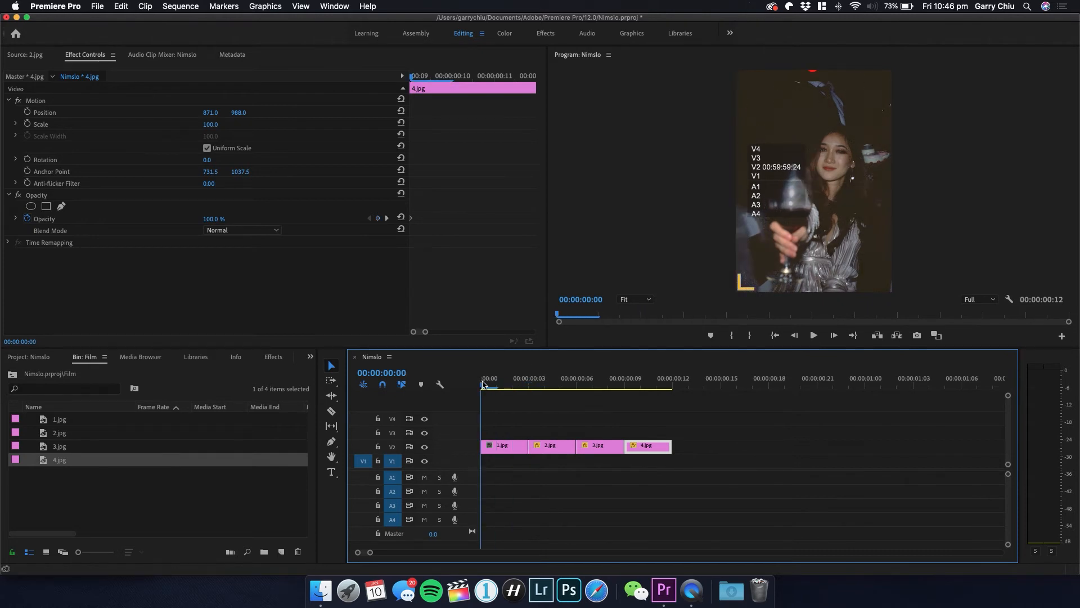
key(space)
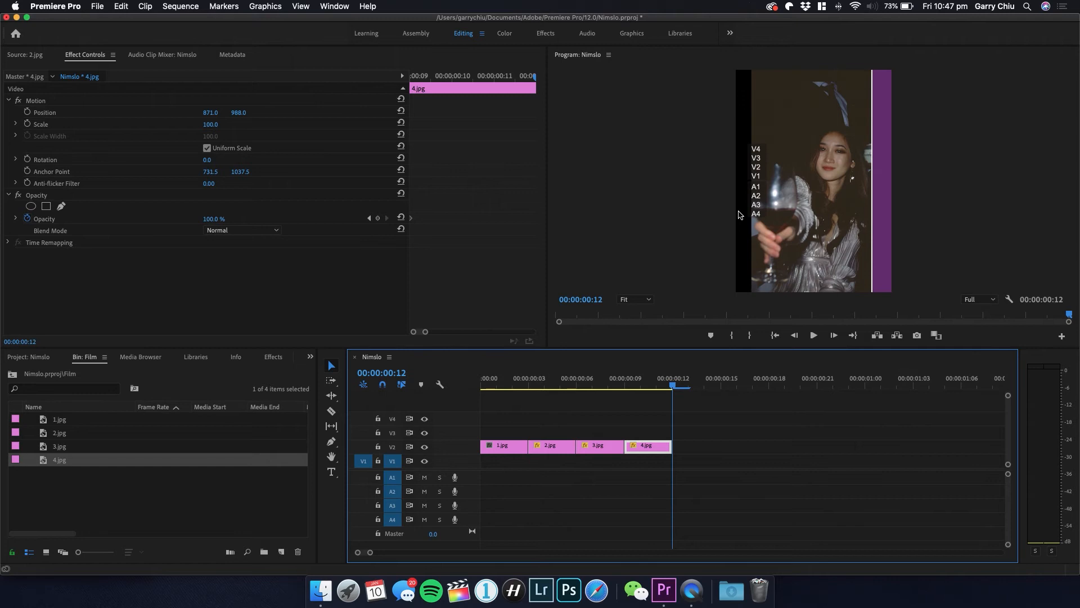
click(707, 423)
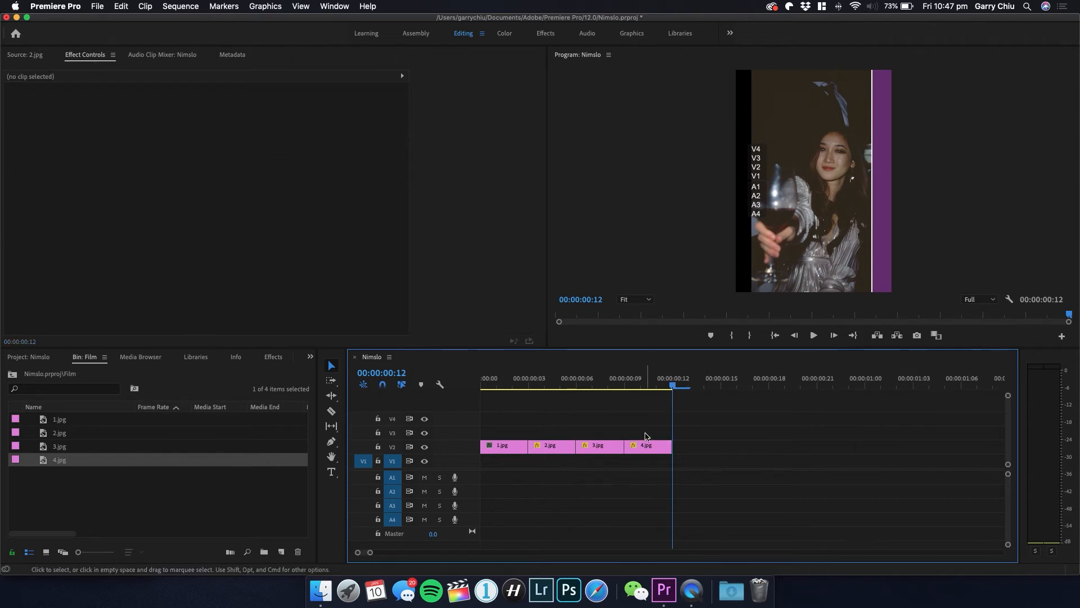
Step: Append copies of 3.jpg, 2.jpg and 1.jpg in that order on V1, directly after the end of 4.jpg
click(602, 447)
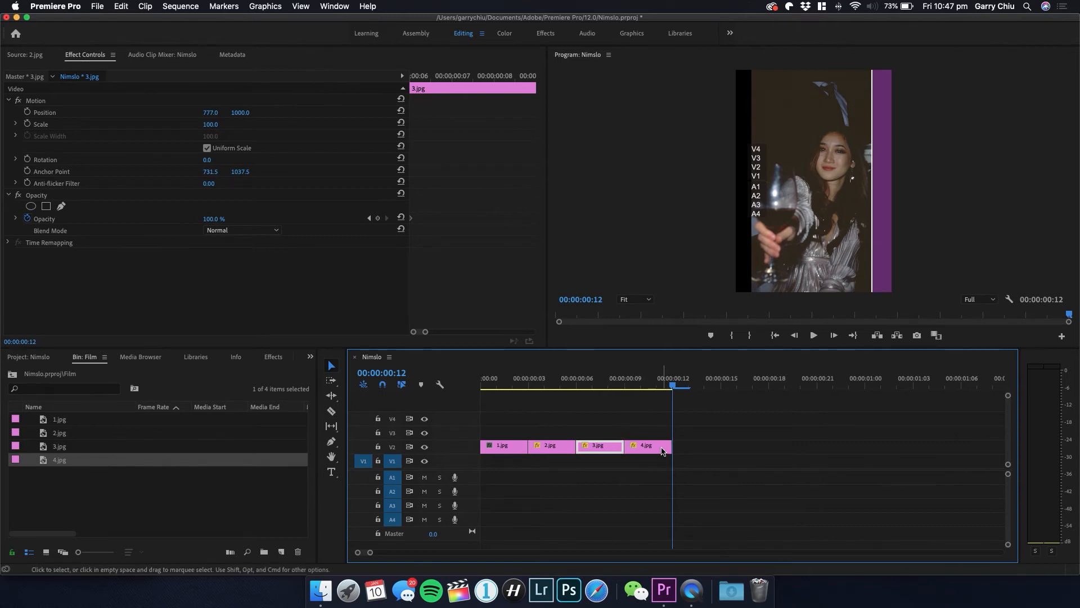
drag(600, 455, 696, 461)
click(557, 448)
key(super+c)
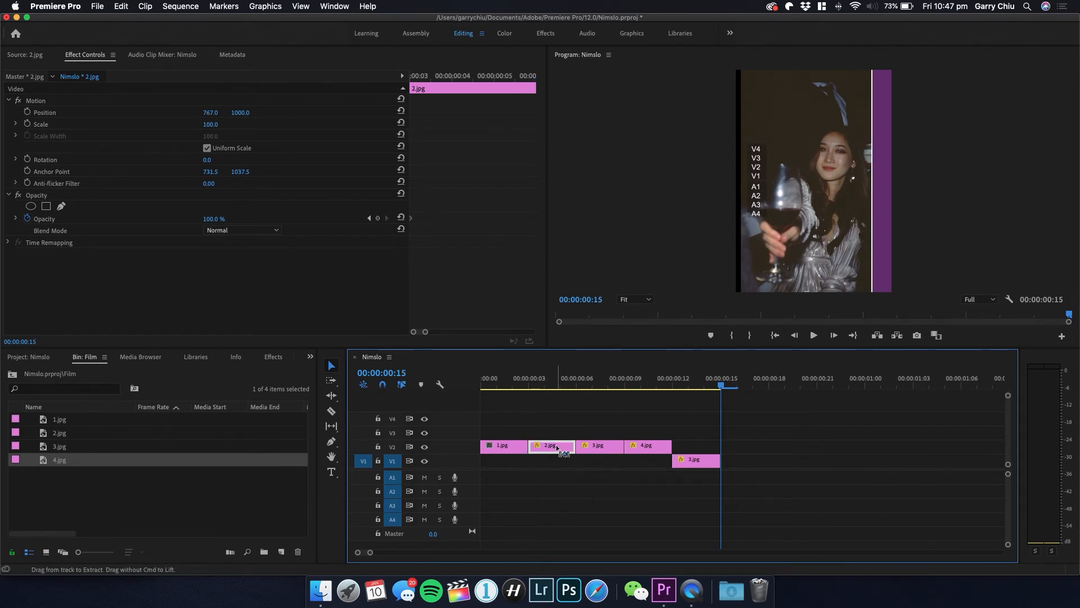
key(super+v)
click(515, 448)
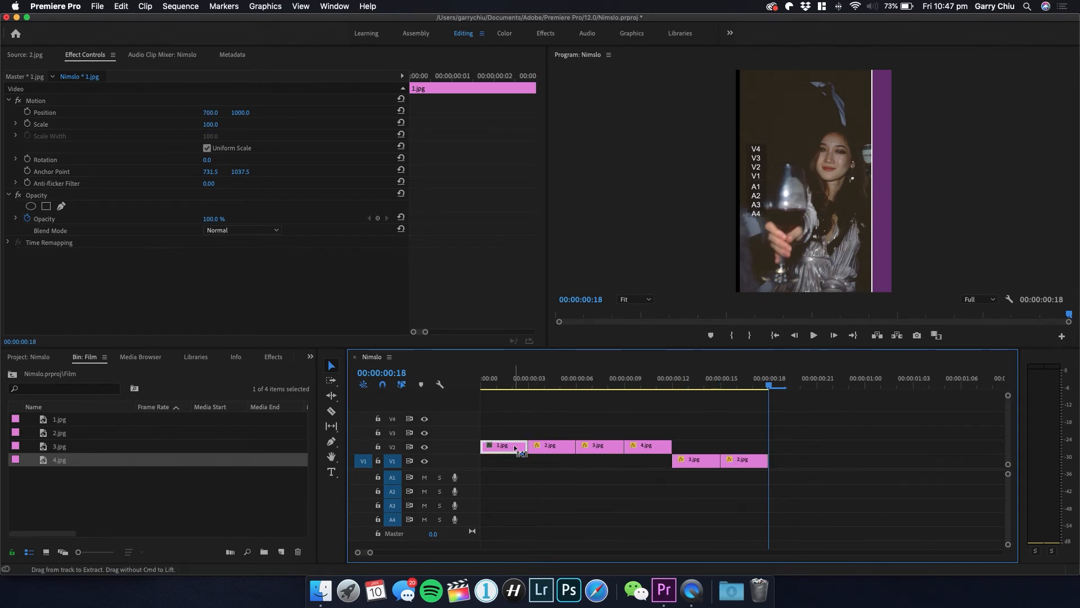
key(super+c)
key(super+v)
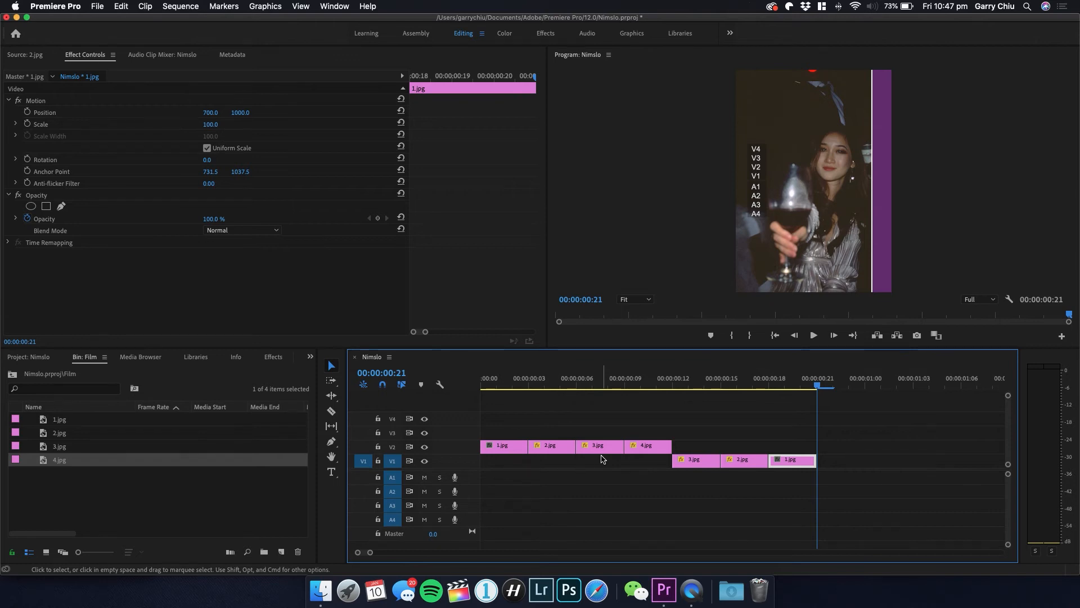
Step: Append further copies of 2.jpg, 3.jpg and 4.jpg on V1, directly after the copied 1.jpg clip
click(557, 450)
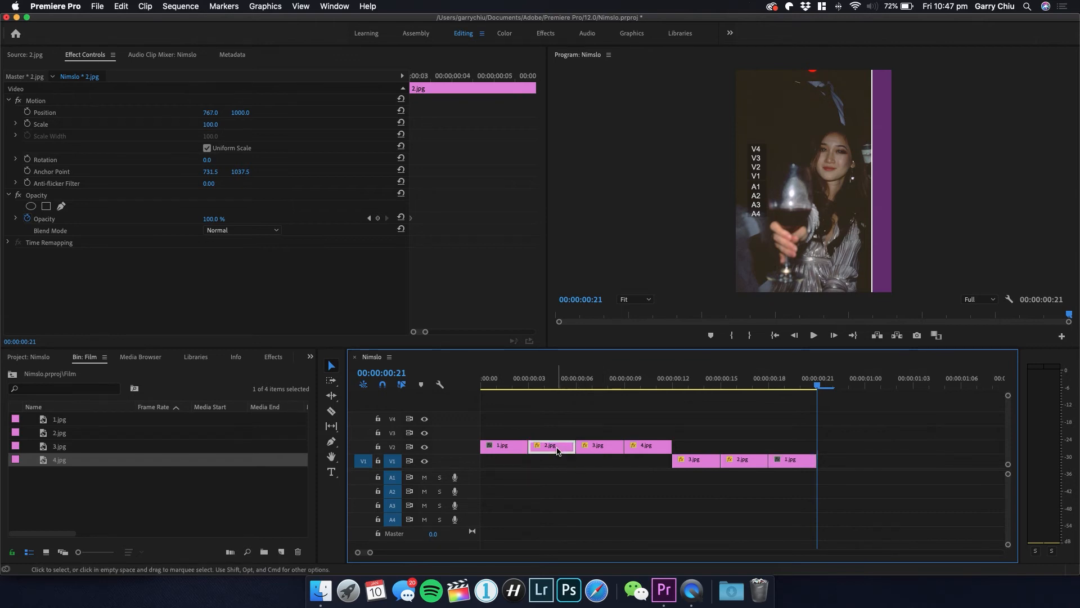
key(super+v)
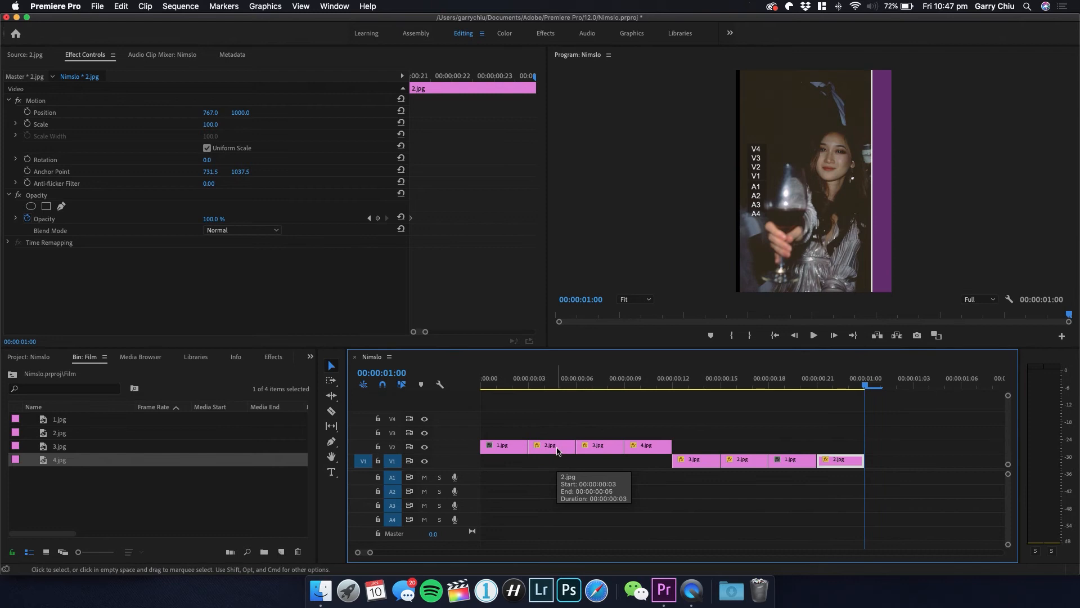
click(600, 449)
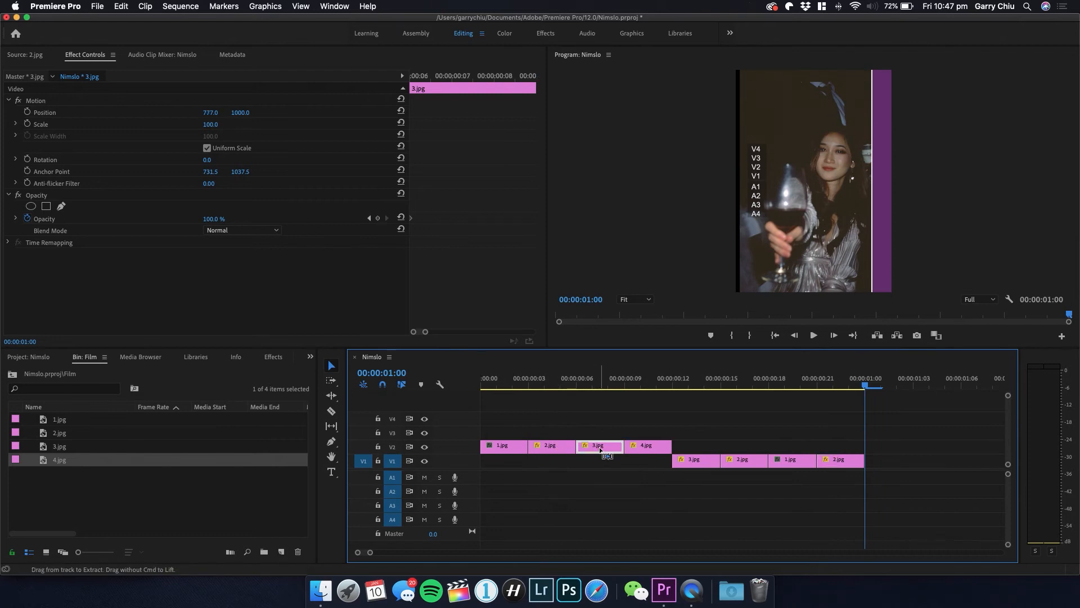
key(super+v)
click(647, 449)
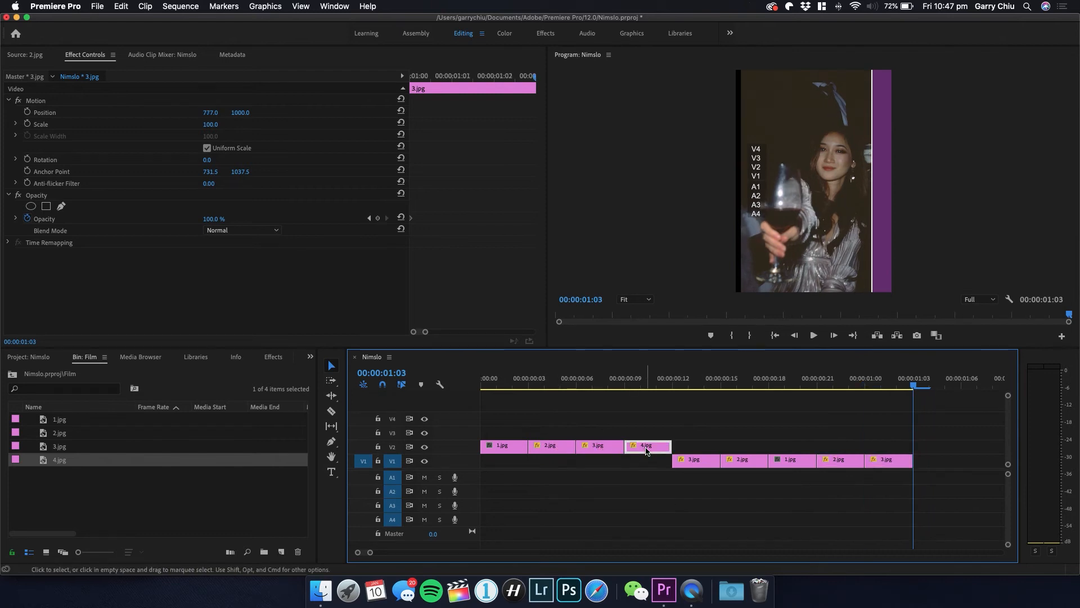
key(super+v)
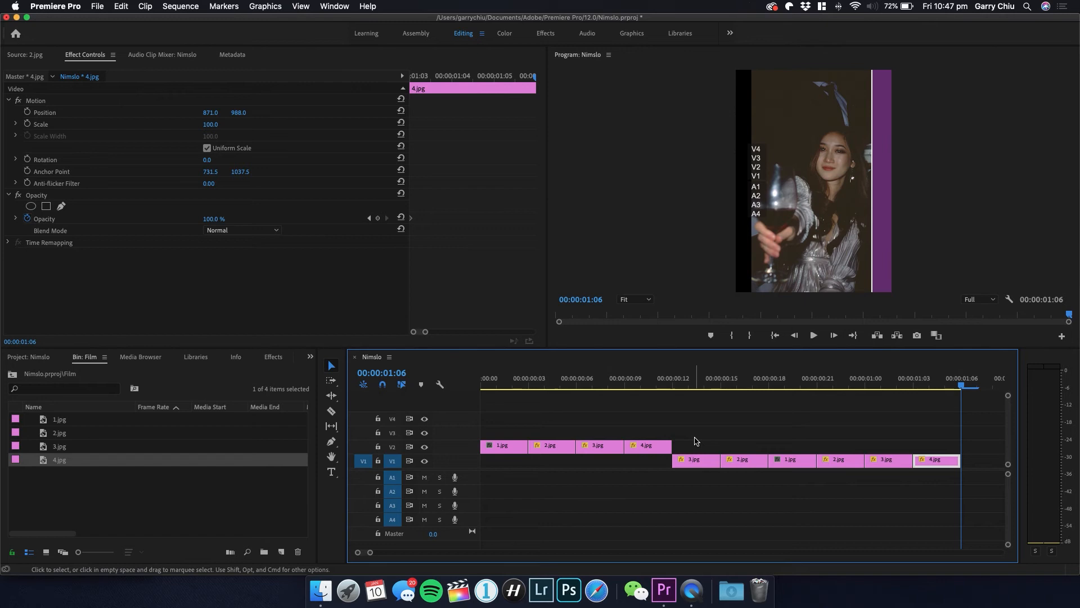
Step: Select the six copied clips on V1 and play the whole sequence from the beginning
drag(688, 424, 938, 501)
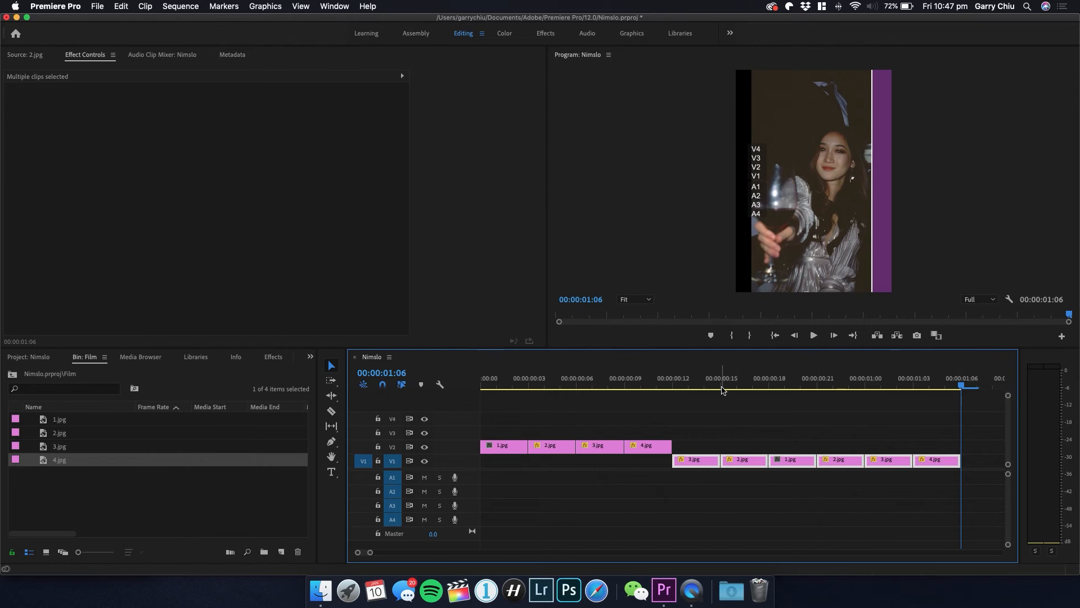
drag(723, 390, 445, 384)
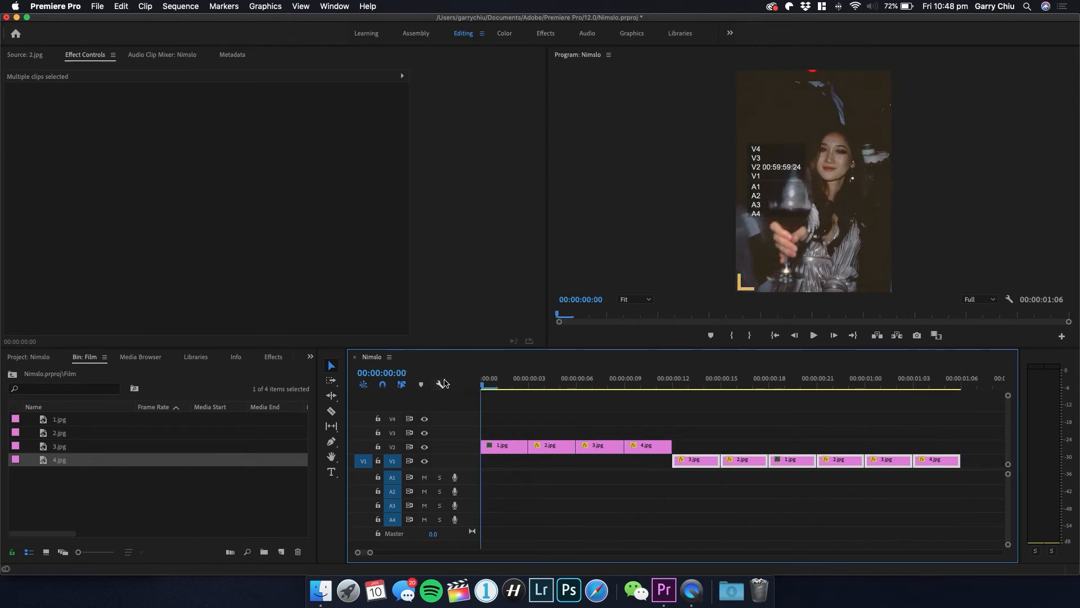
key(space)
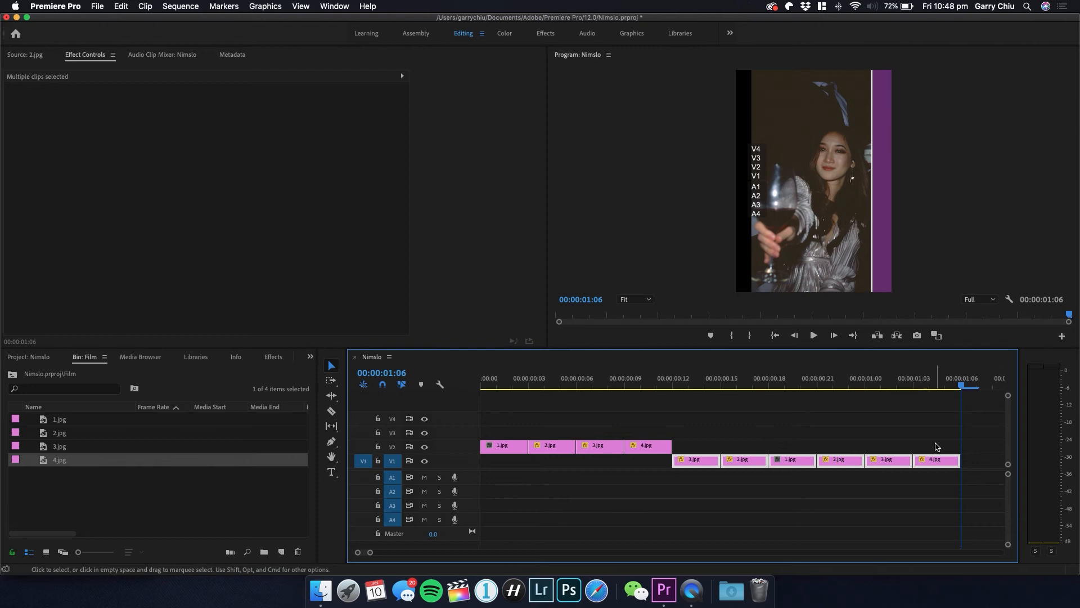
Step: Paste the copied six-clip block repeatedly end to end on V1 until the sequence reaches 00:00:14:00
key(super+v)
key(super+v)
key(super+v)
key(super+v)
key(super+v)
key(super+v)
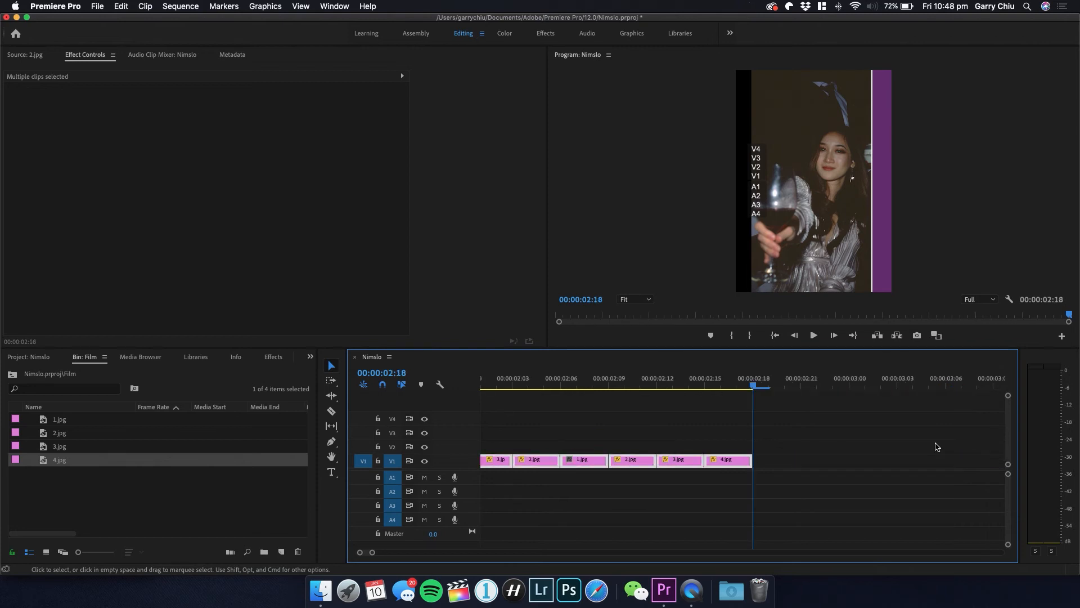
key(super+v)
key(super+v)
key(super+v)
key(super+v)
key(super+v)
key(super+v)
key(super+v)
key(super+v)
key(super+v)
key(super+v)
key(super+v)
Step: Play the extended sequence from the beginning to its end, and return the timeline to its start
scroll(937, 446, left, 20)
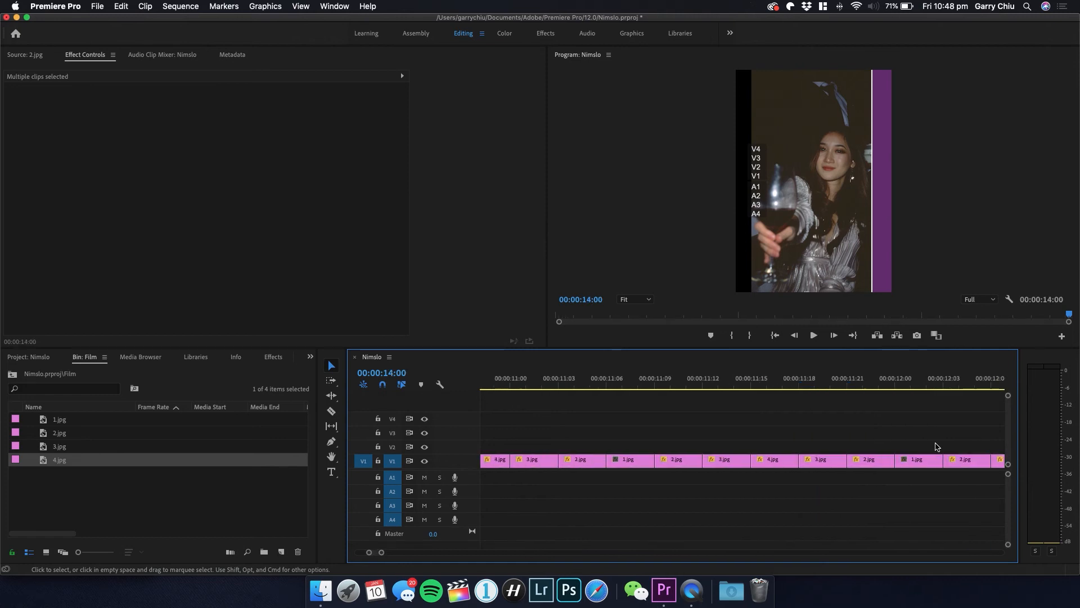
scroll(936, 446, left, 2)
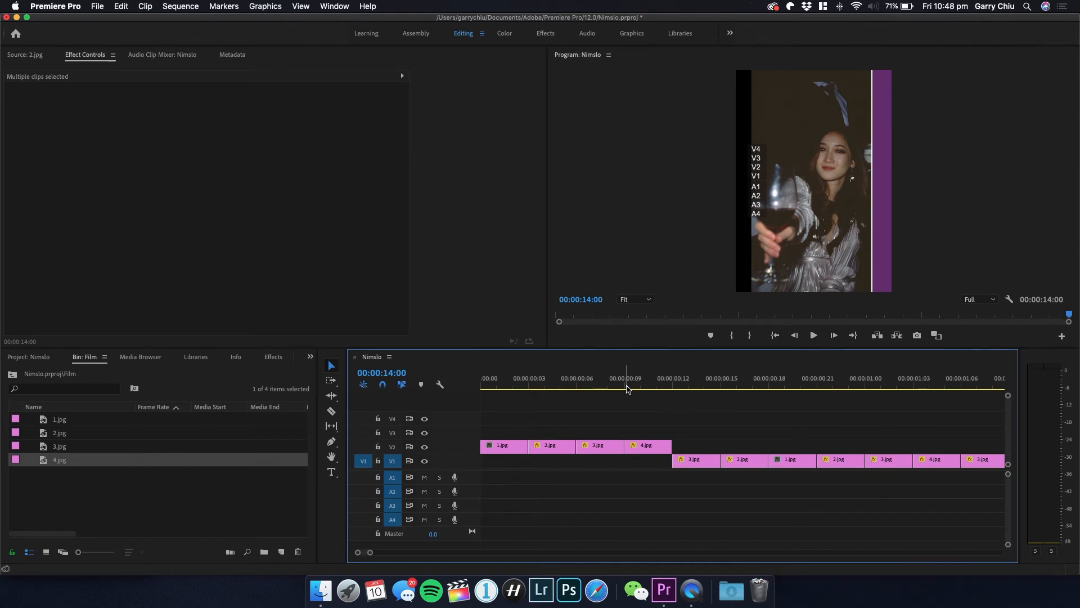
drag(629, 386, 473, 390)
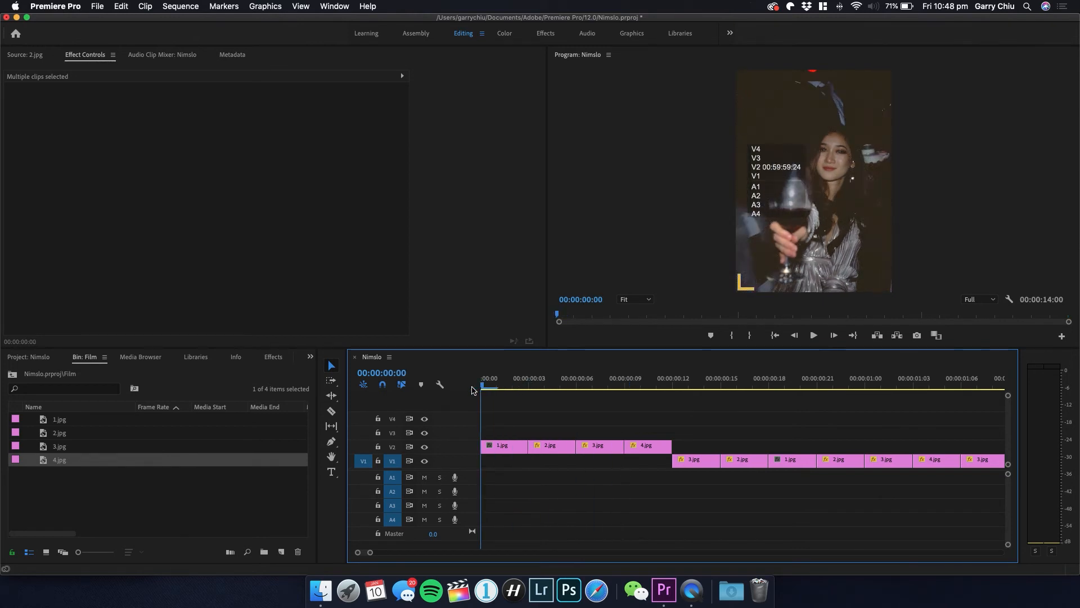
key(space)
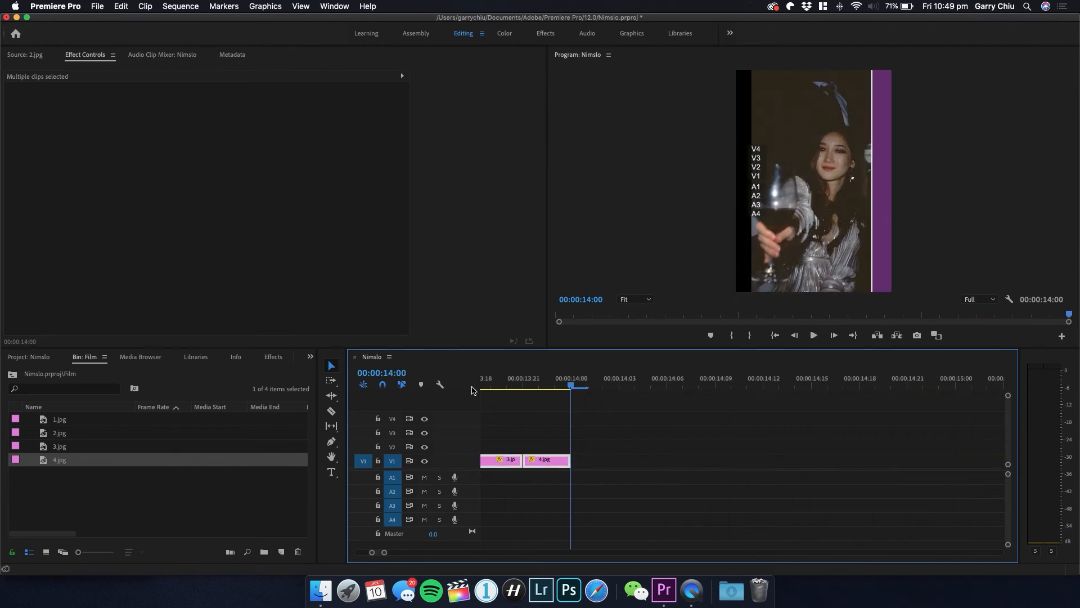
scroll(574, 428, left, 15)
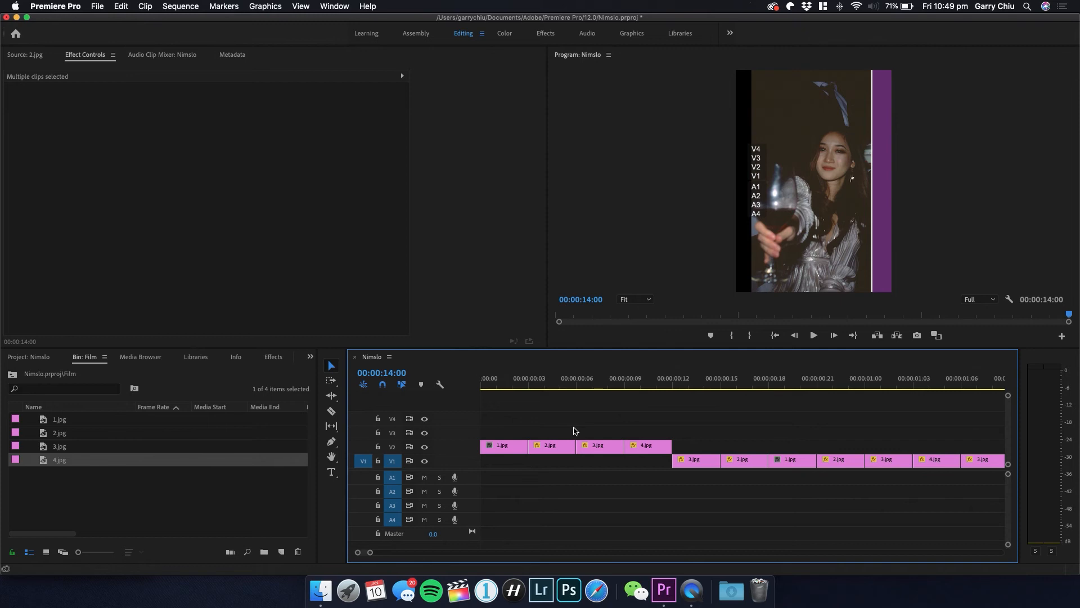
Step: Move all clips in the sequence up by one track to leave V1 empty, and clear the selection
click(504, 433)
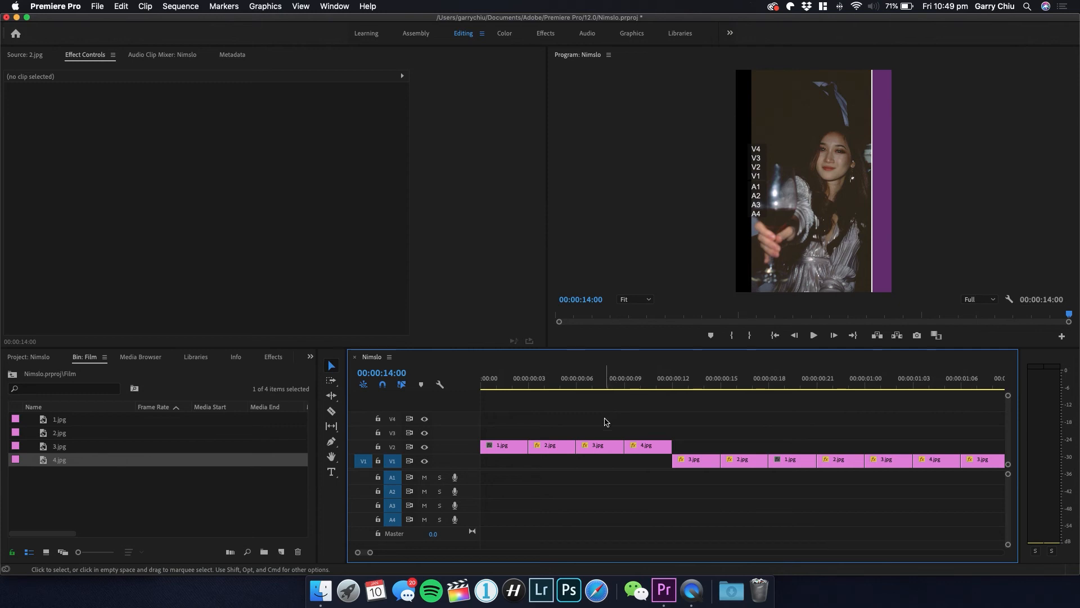
key(super+a)
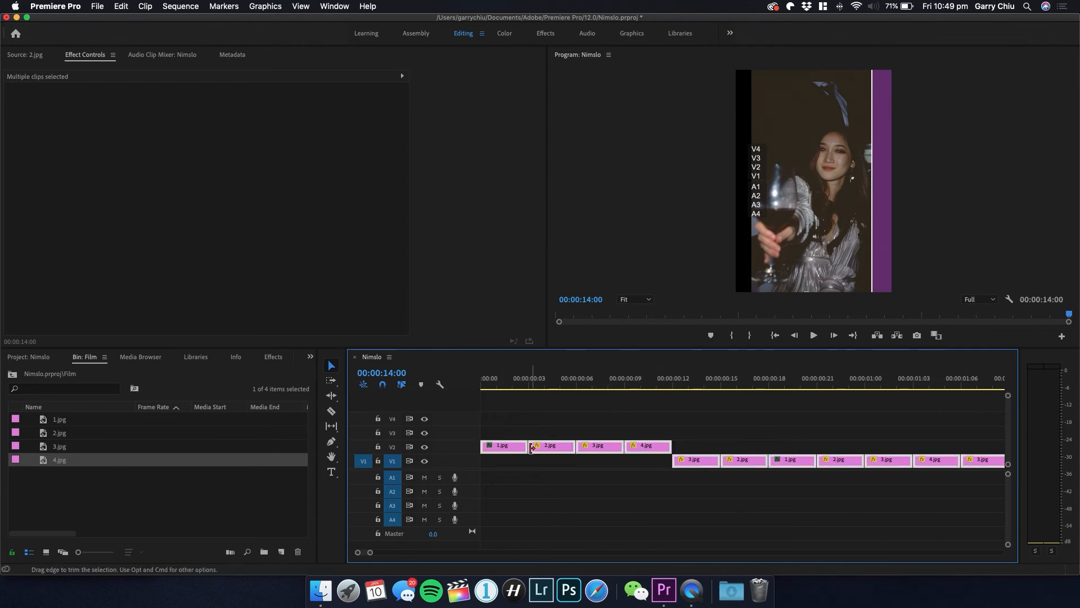
drag(513, 452, 514, 437)
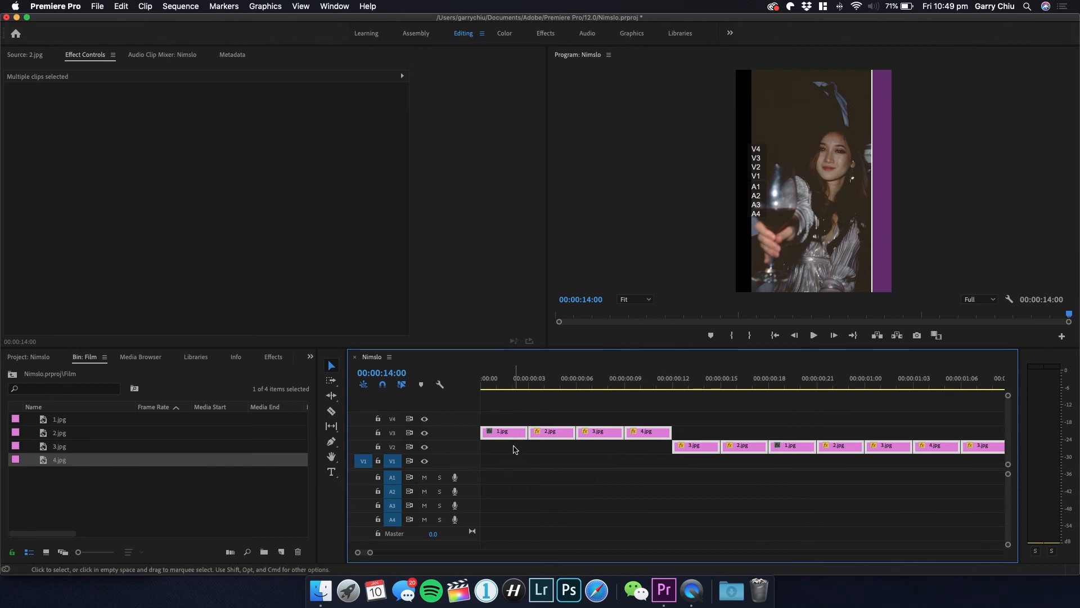
click(507, 449)
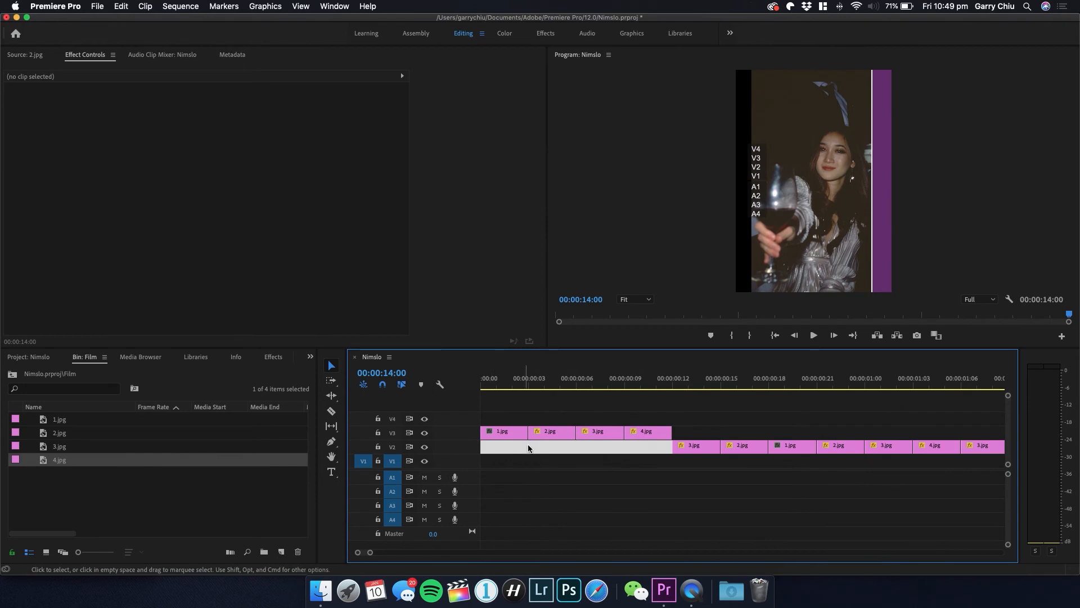
click(551, 460)
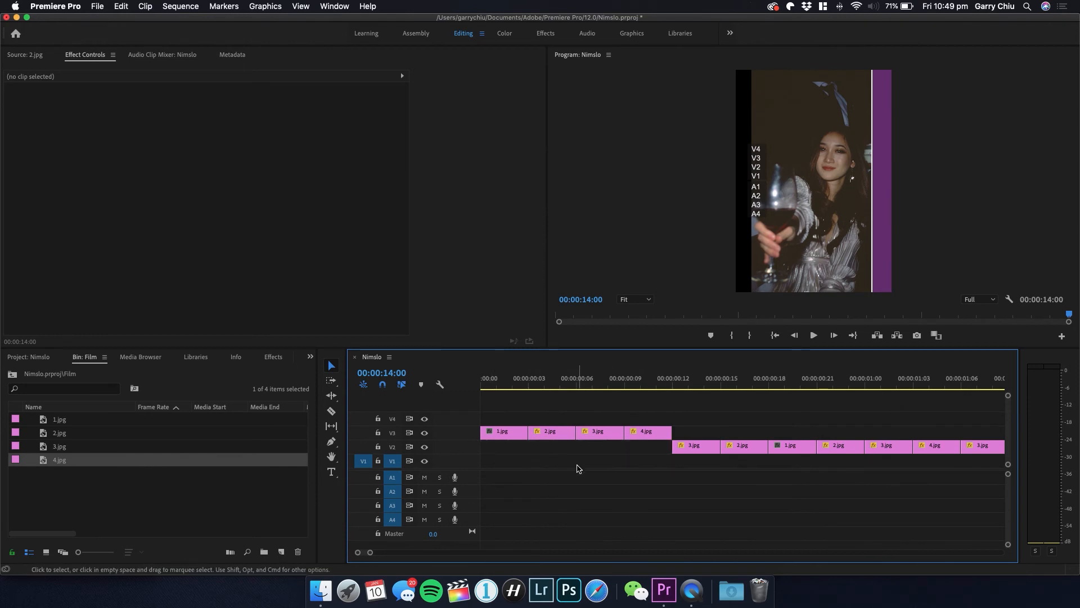
Step: Copy the first 1.jpg clip from V3 and paste it at the very start of V1
click(505, 436)
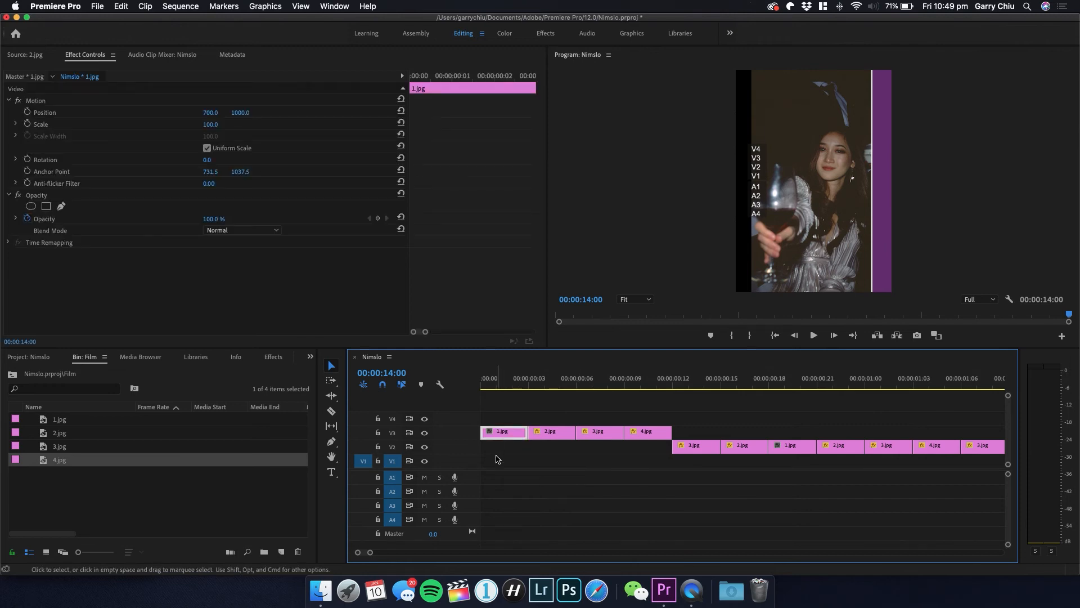
click(497, 454)
click(499, 378)
drag(490, 387, 468, 386)
key(super+v)
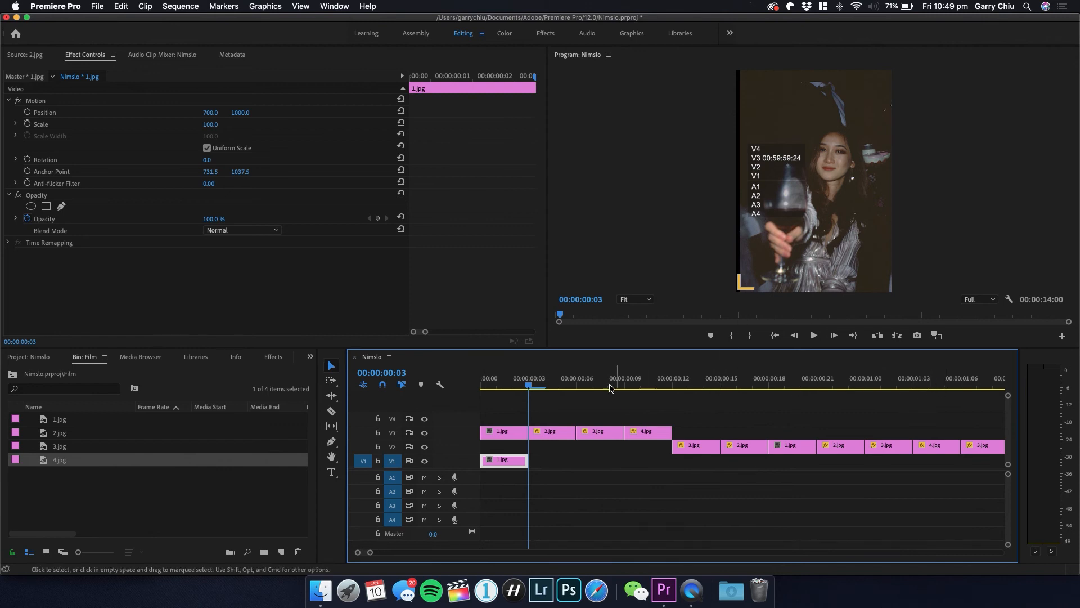
Step: Check where the sequence ends, and try to set the duration of the 1.jpg clip on V1 to 14 seconds
drag(562, 318, 1077, 322)
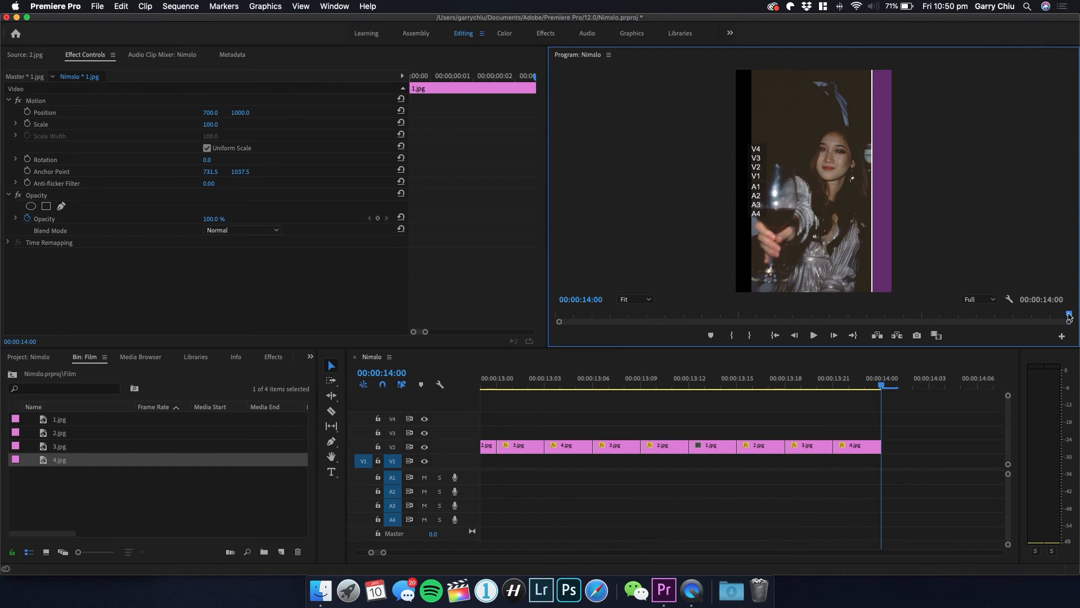
key(Home)
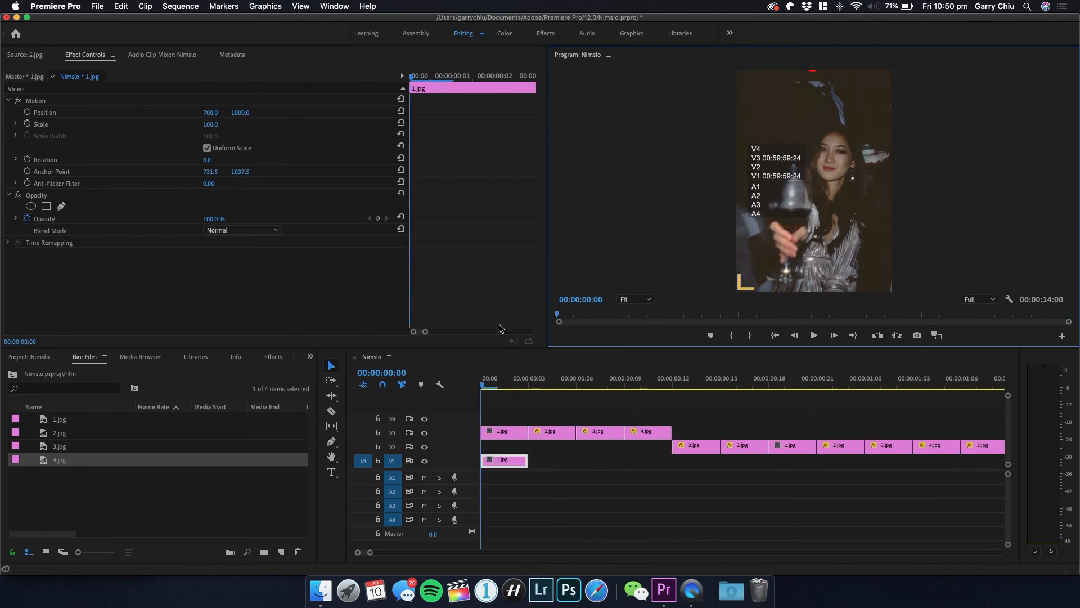
right_click(518, 460)
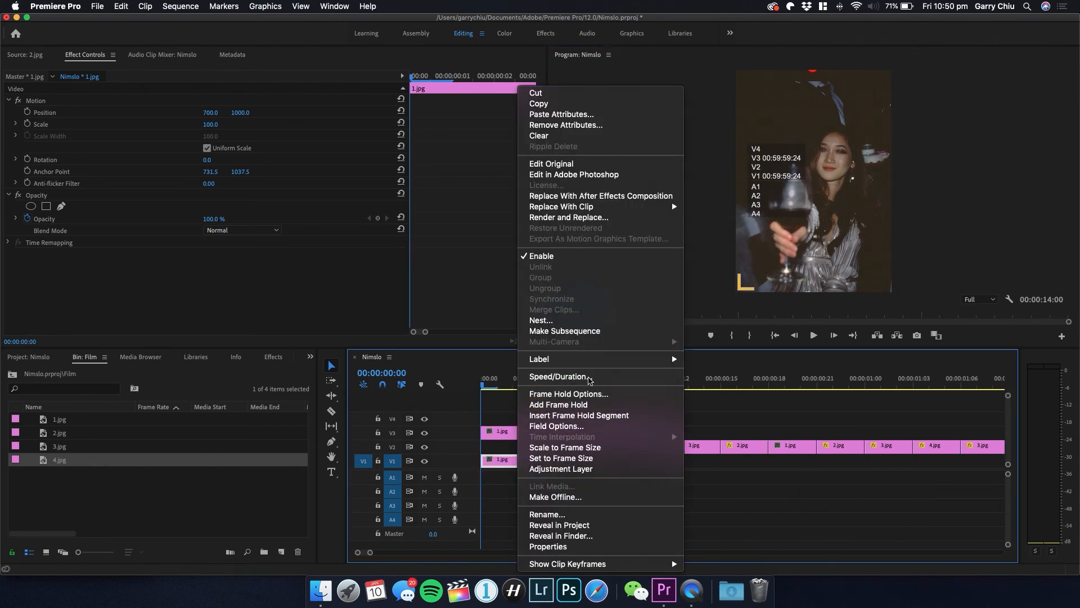
click(558, 377)
click(551, 275)
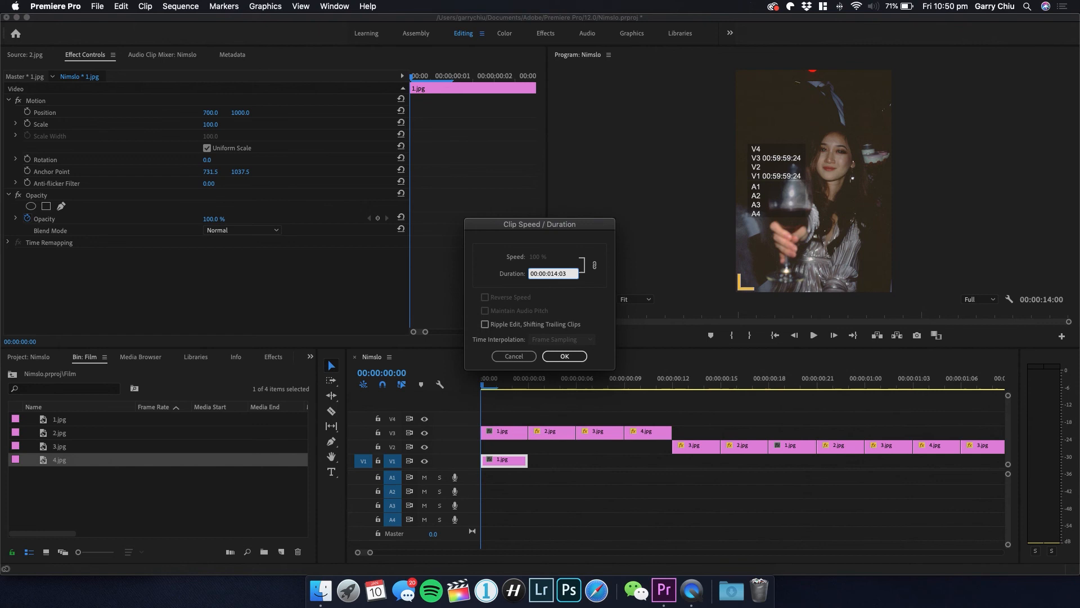
text(1400)
key(Return)
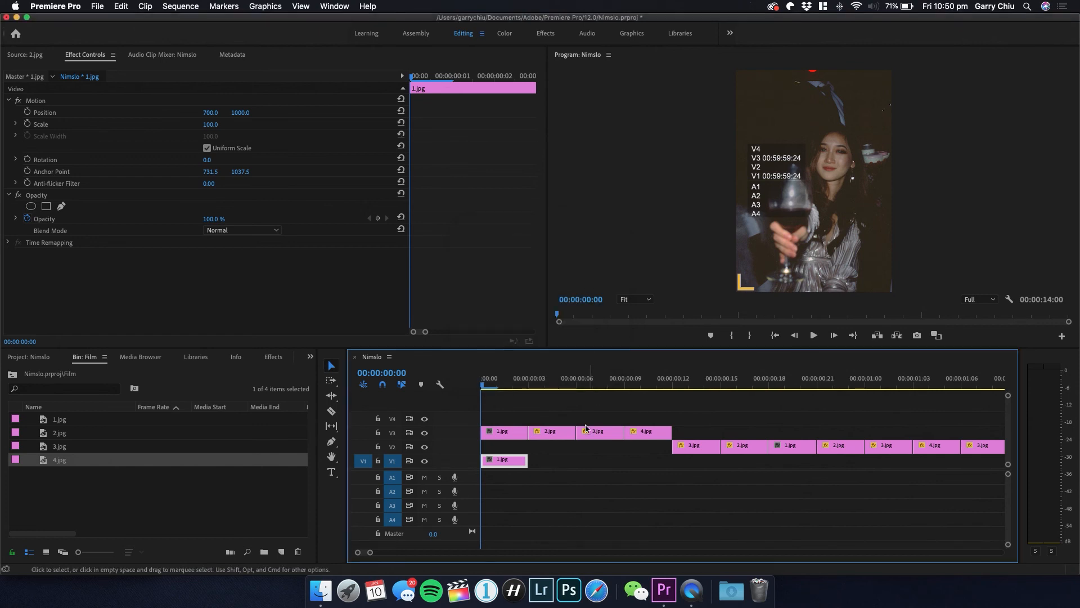
Step: Set the duration of the 1.jpg clip on V1 to 00:00:14:00 without ripple editing
right_click(515, 462)
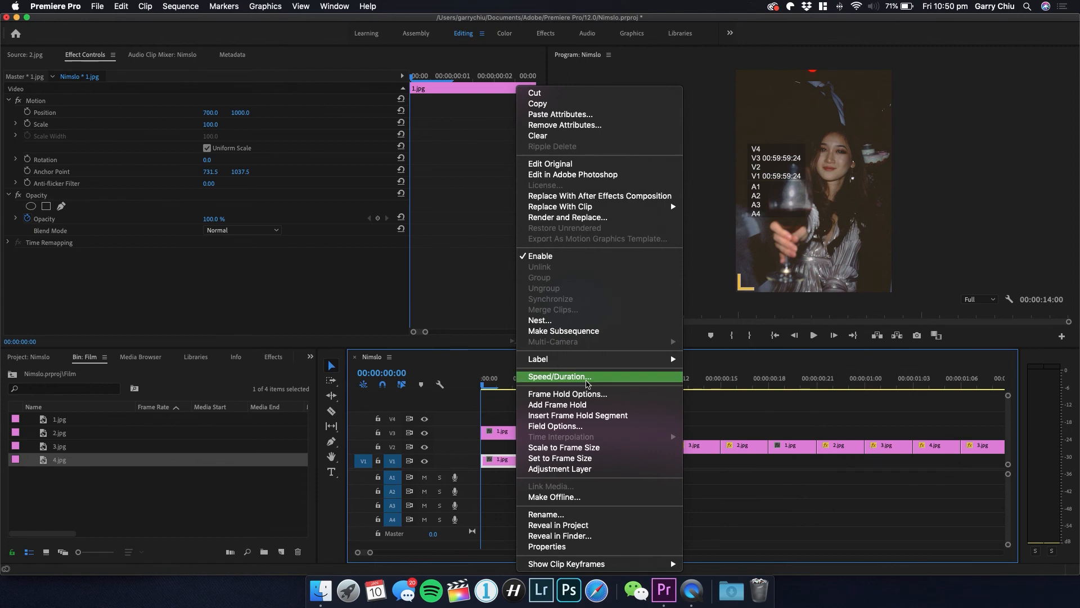
click(563, 377)
click(553, 273)
click(550, 275)
text(14:00)
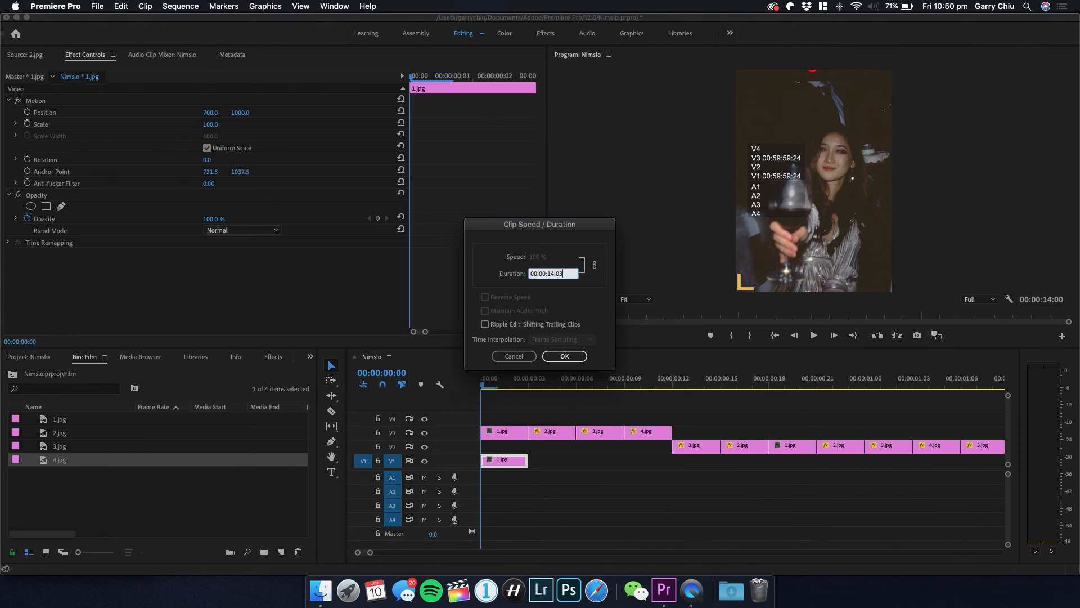
click(579, 299)
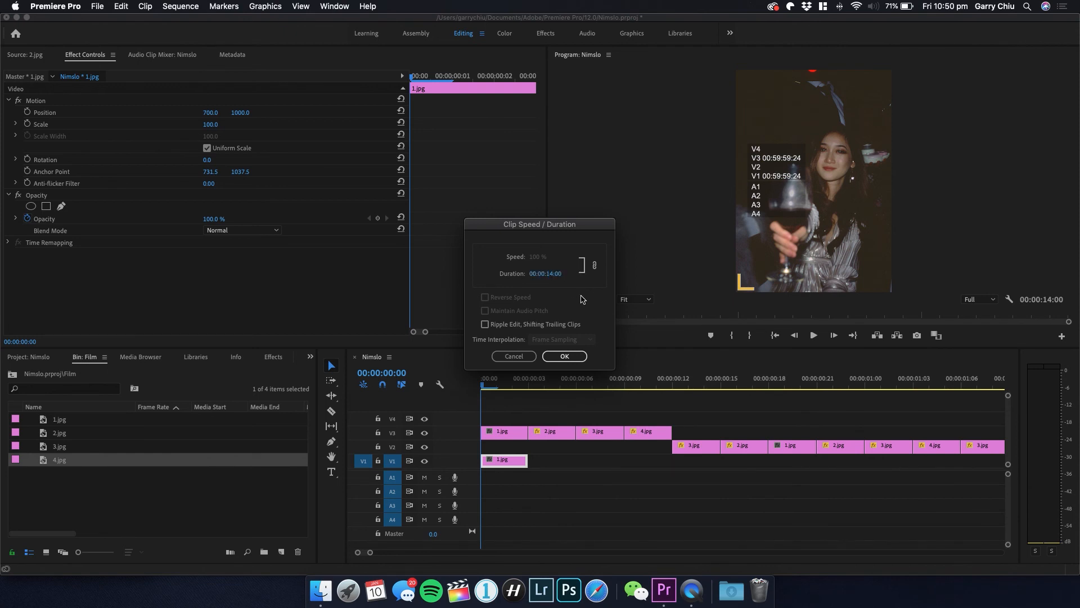
click(583, 350)
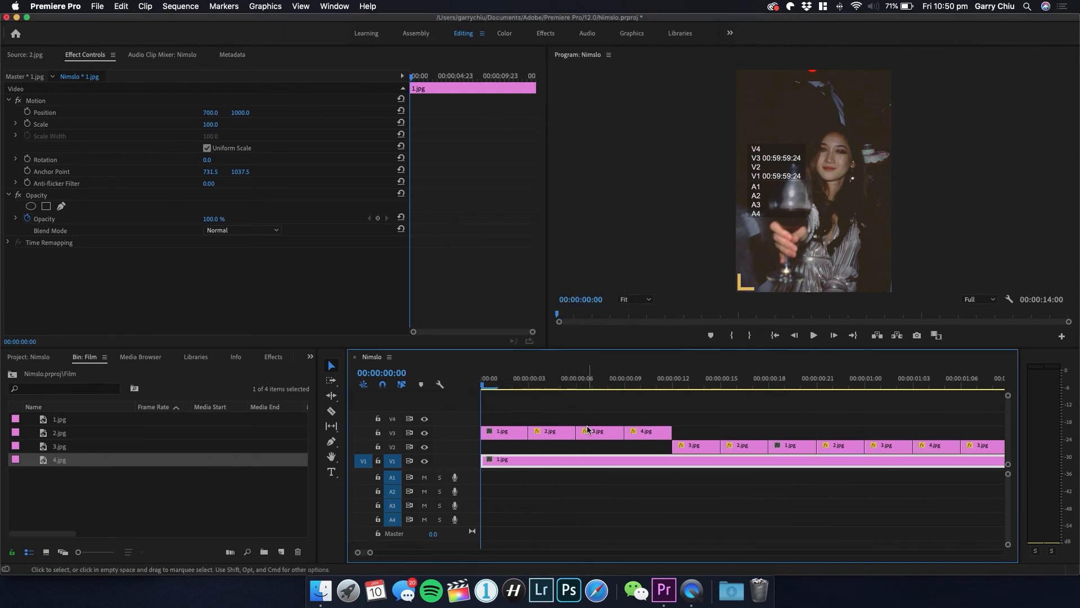
Step: Scrub through the sequence to check the clips over the 1.jpg background, and play it from the beginning
scroll(602, 419, right, 10)
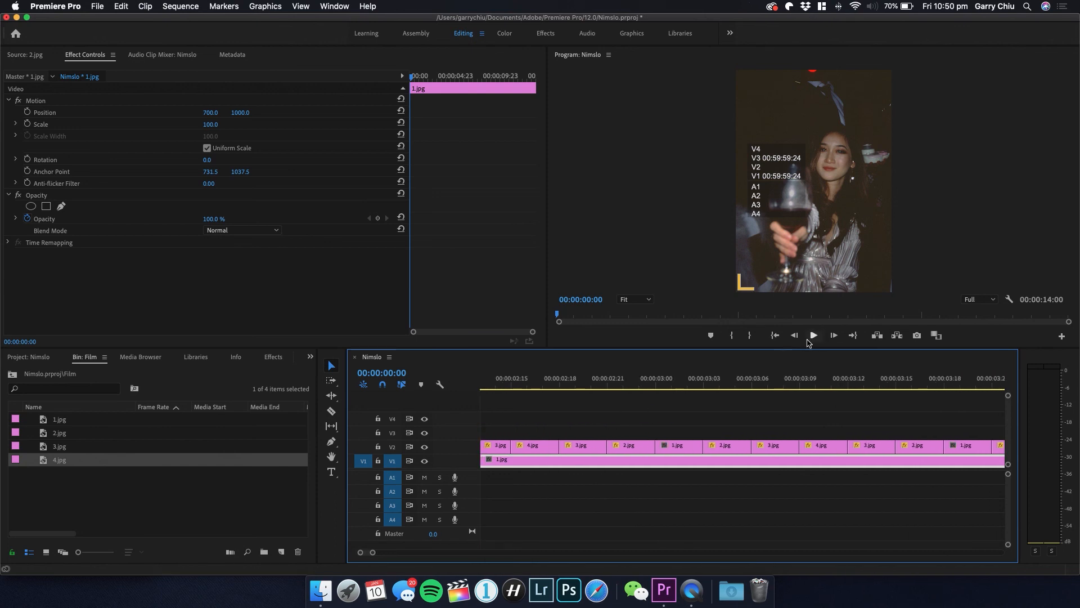
drag(557, 314, 807, 311)
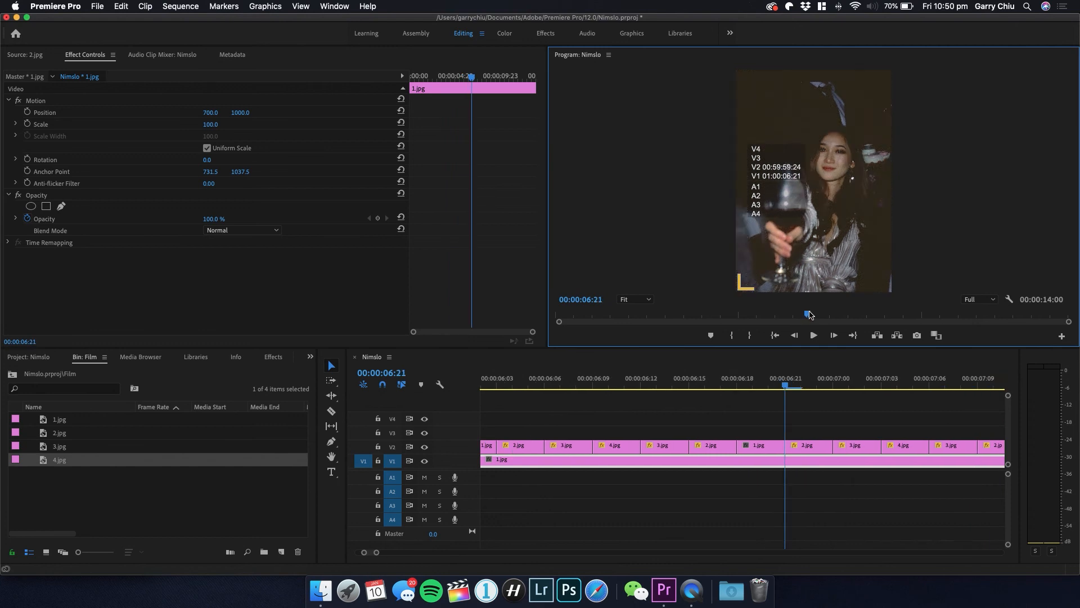
drag(786, 386, 930, 405)
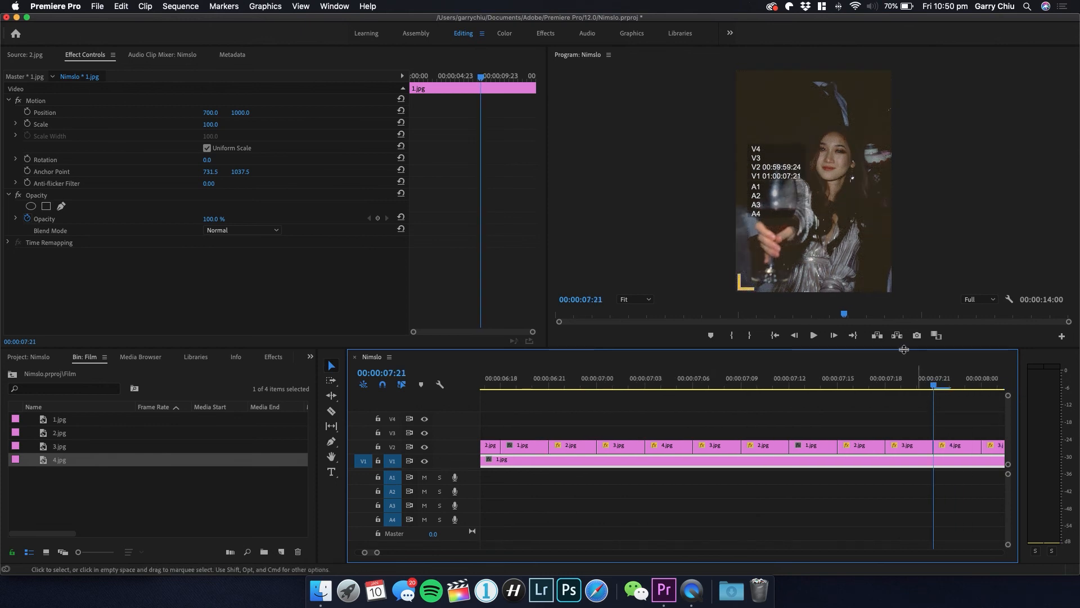
drag(845, 314, 636, 316)
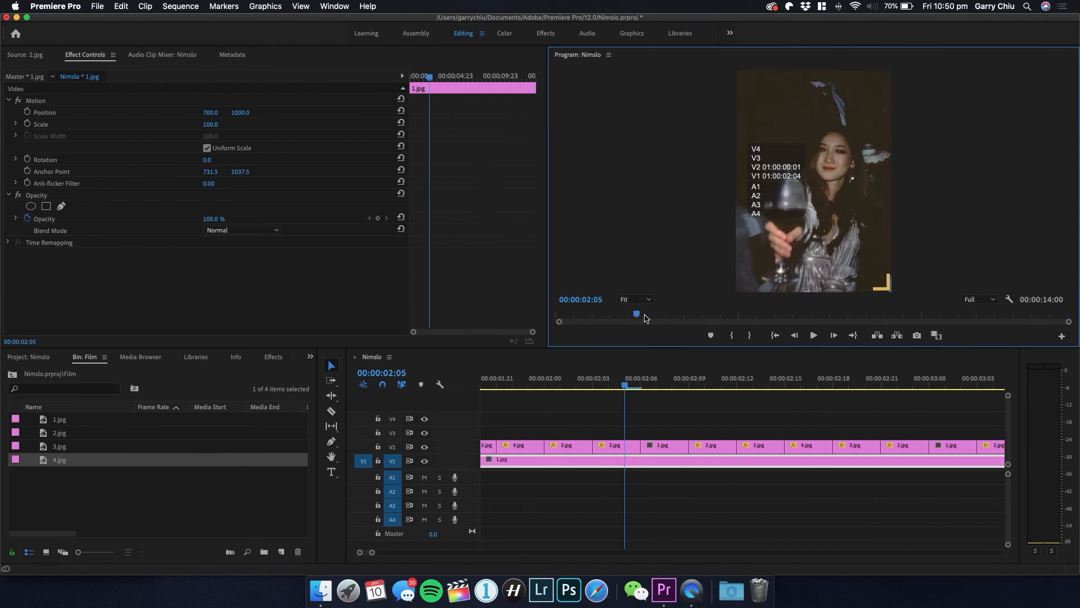
drag(638, 318, 545, 319)
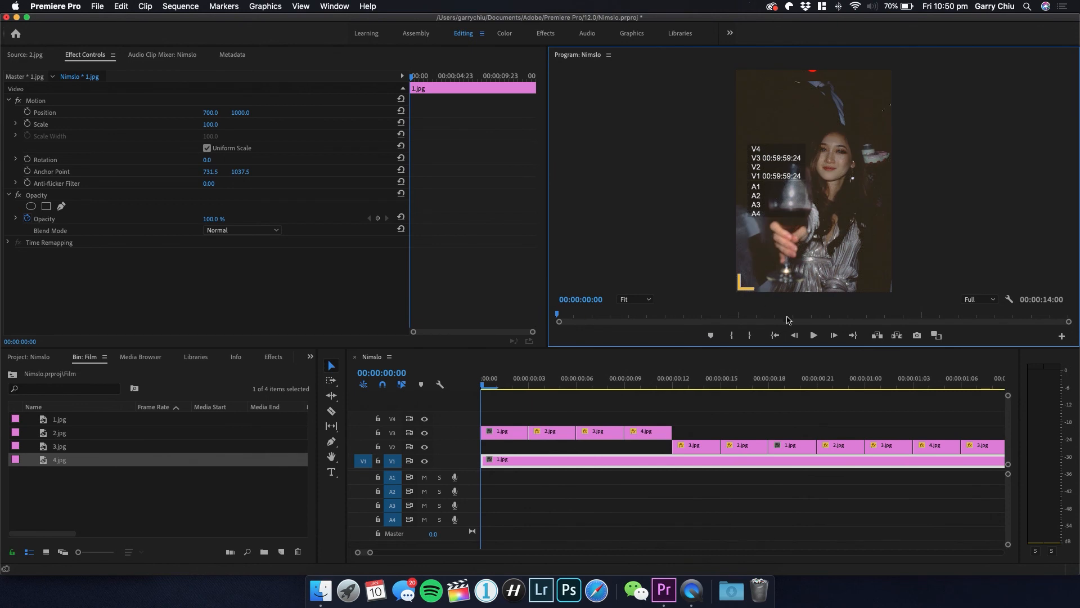
click(813, 336)
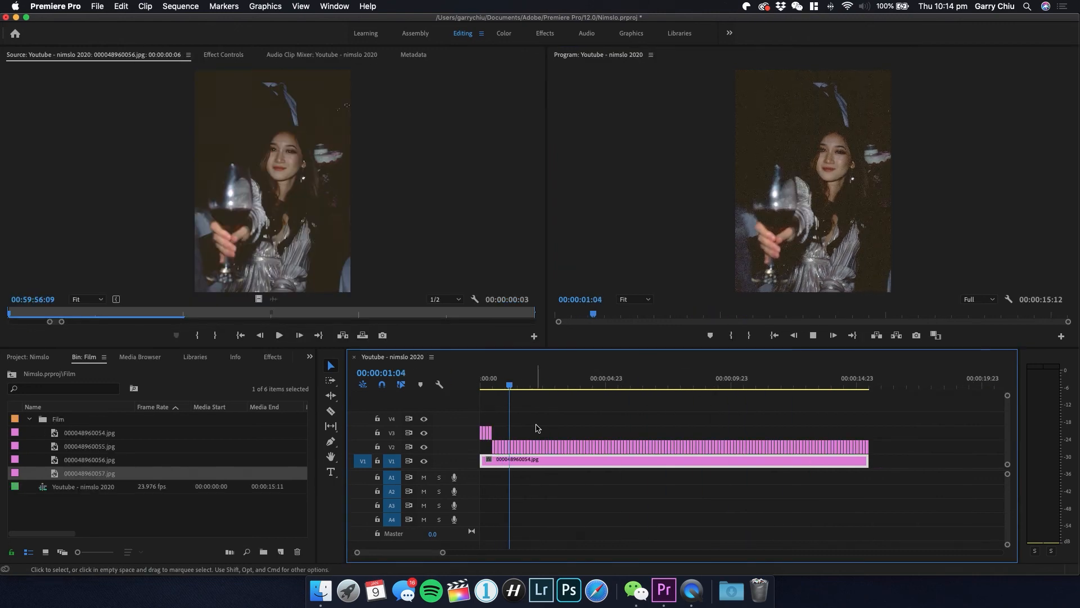
Step: Stop playback of the Youtube - nimslo 2020 sequence and scrub back through it to 00:00:00:00
key(space)
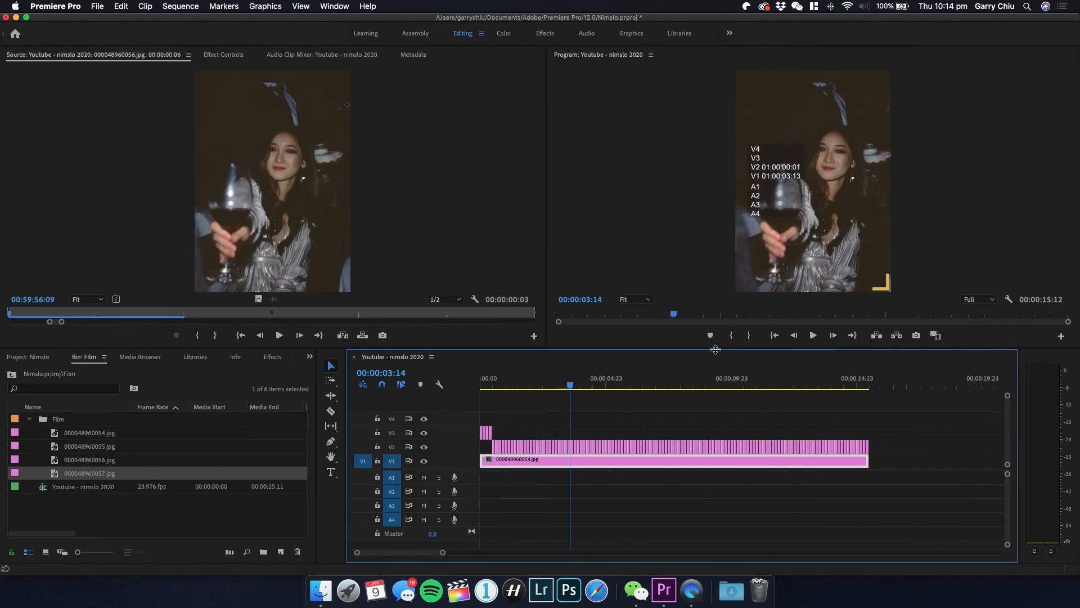
click(816, 386)
drag(817, 386, 408, 334)
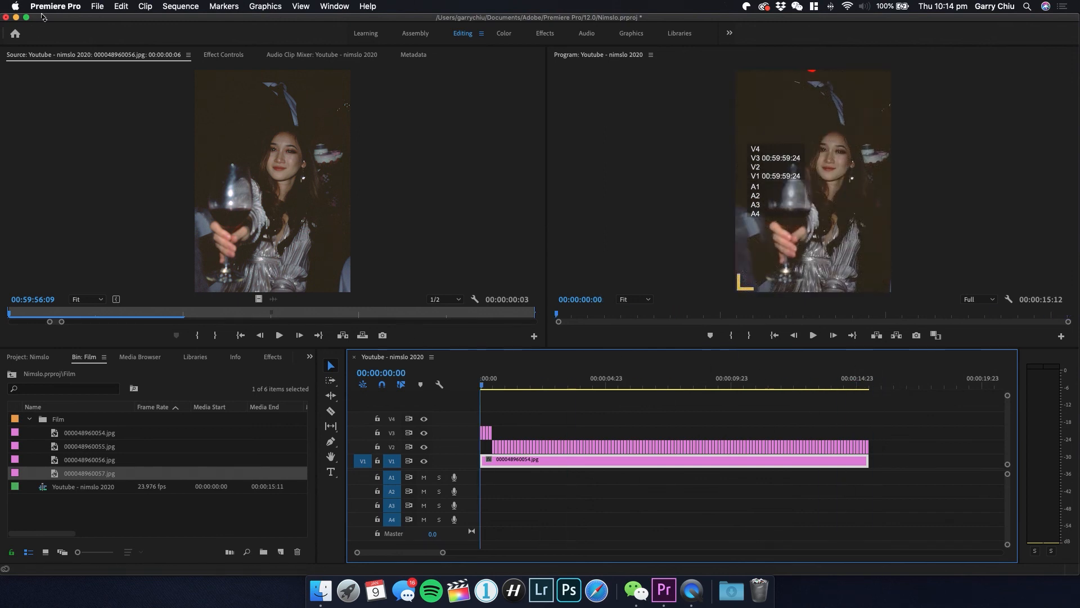
Step: Export the sequence as an H.264 video named Youtube - nimslo 2020.mp4, with the Desktop as the save location
click(98, 7)
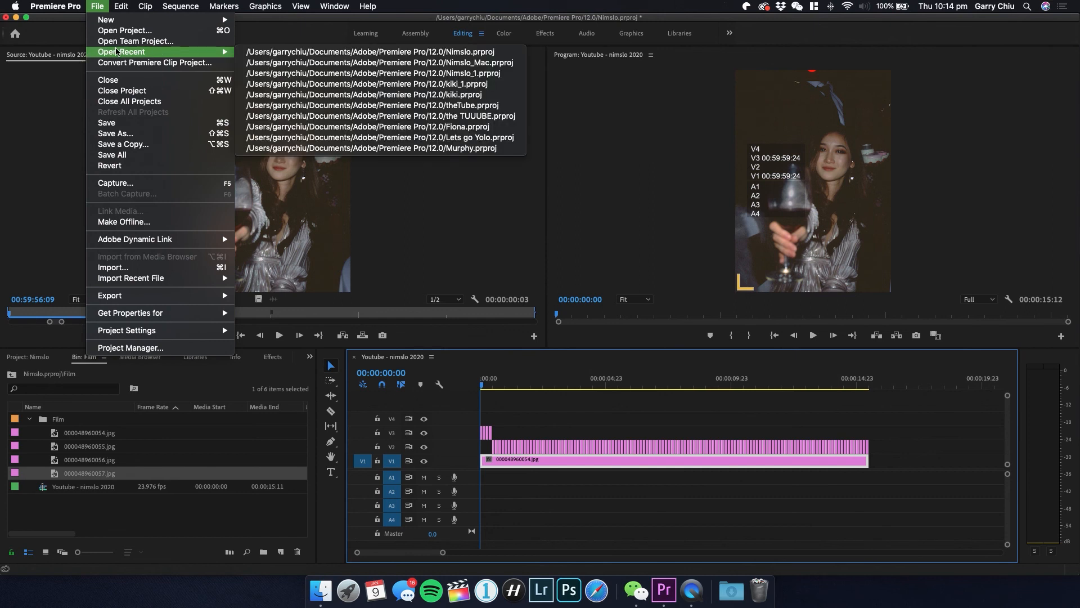
mouse_move(138, 302)
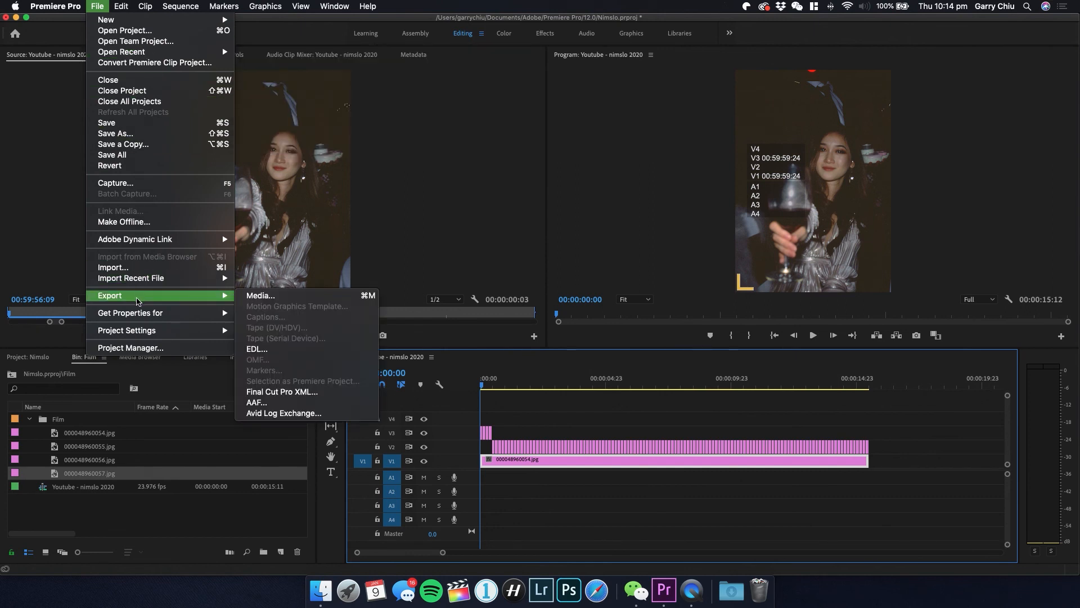
click(314, 302)
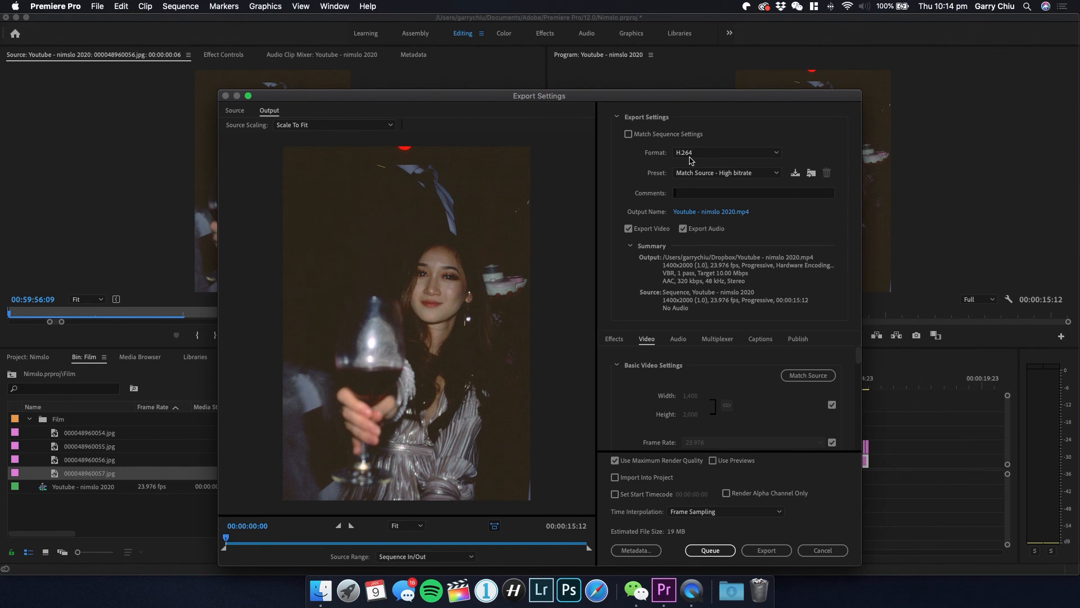
click(718, 214)
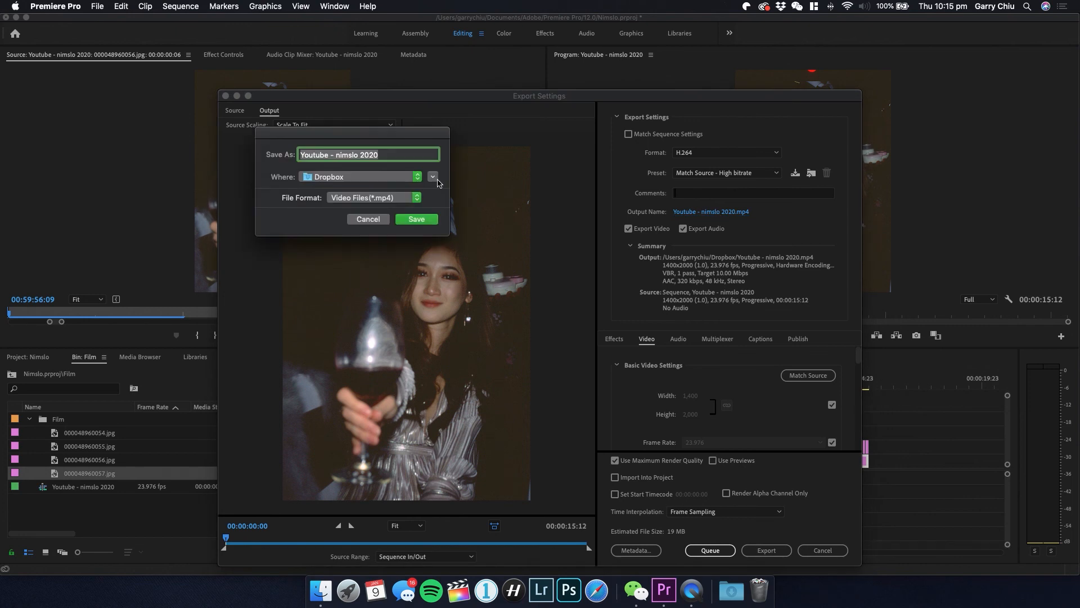
click(423, 179)
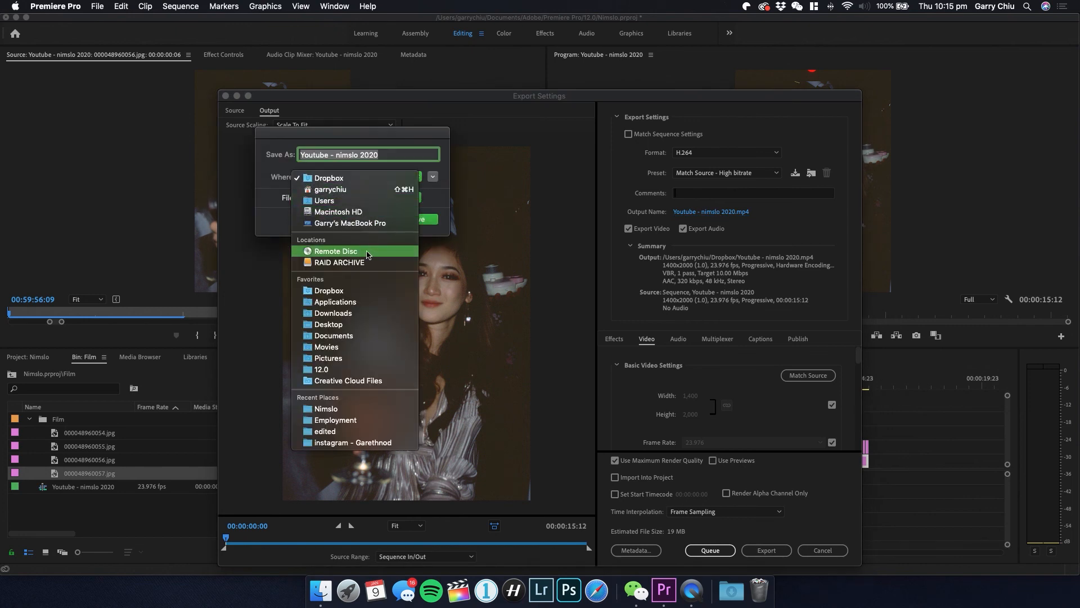
click(346, 325)
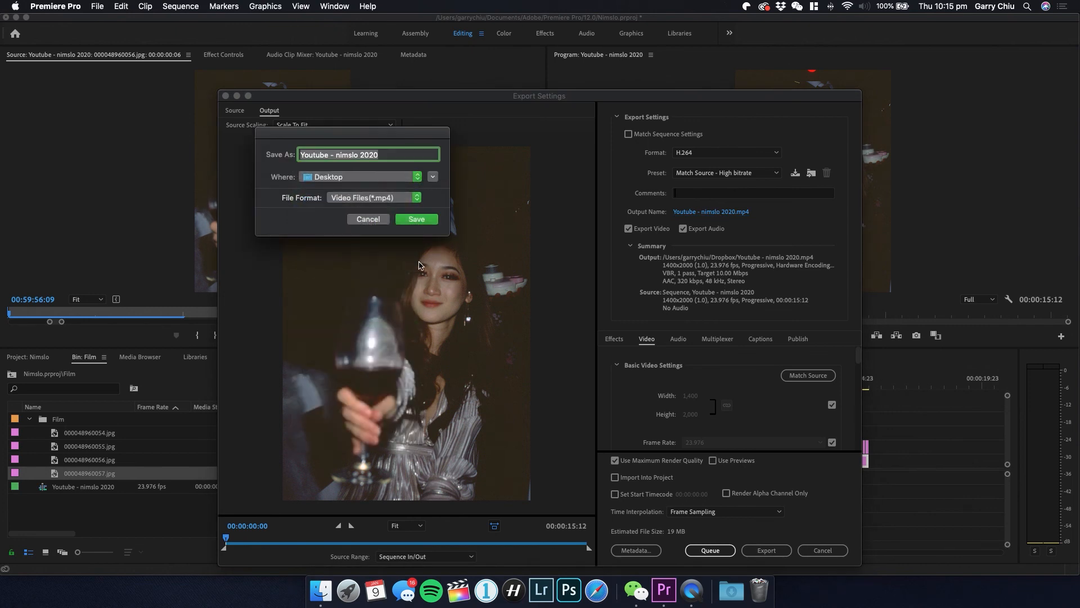
click(411, 221)
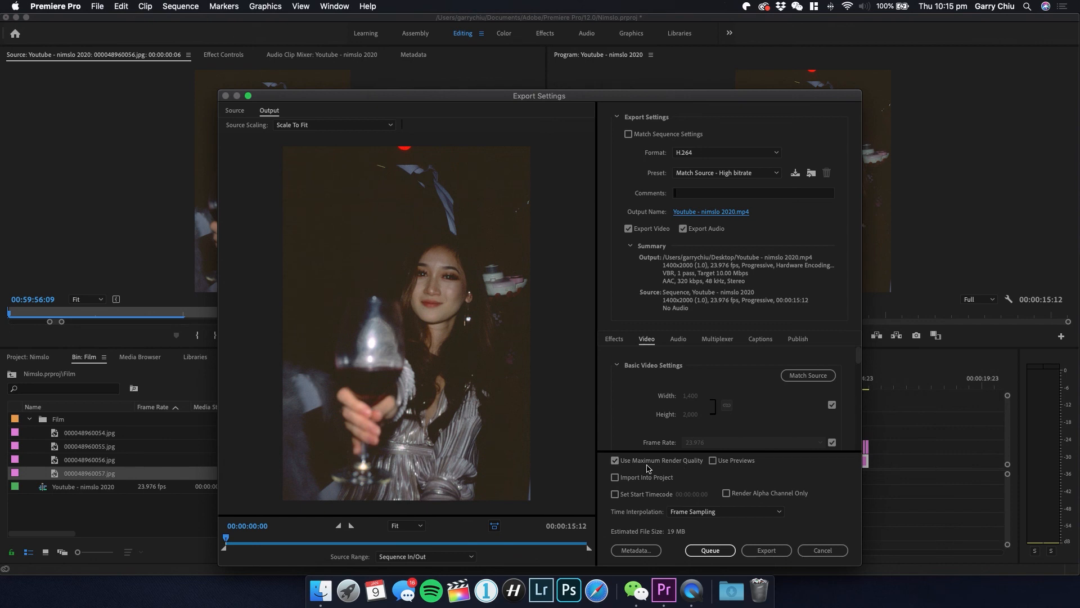
click(766, 552)
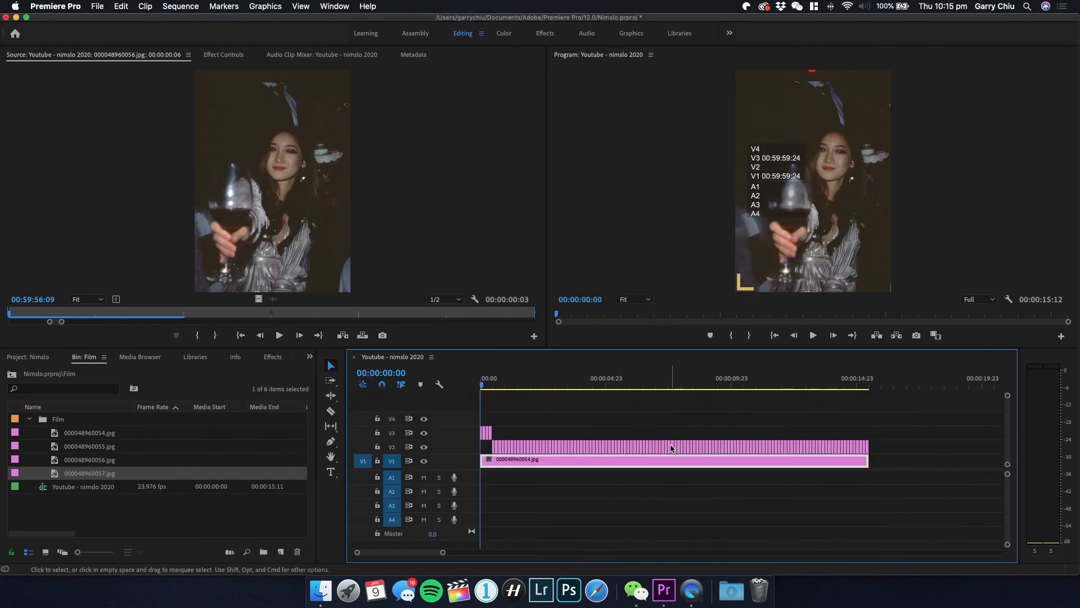
Step: Clear the open windows off the desktop and play the exported Youtube - nimslo 2020.mp4 in QuickTime Player
click(17, 17)
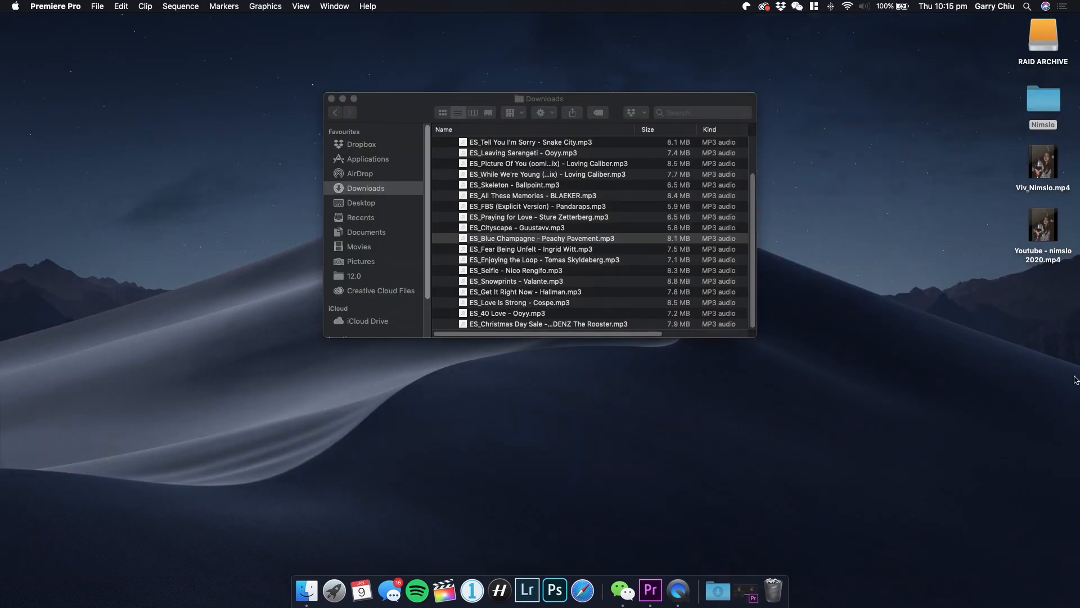
click(331, 98)
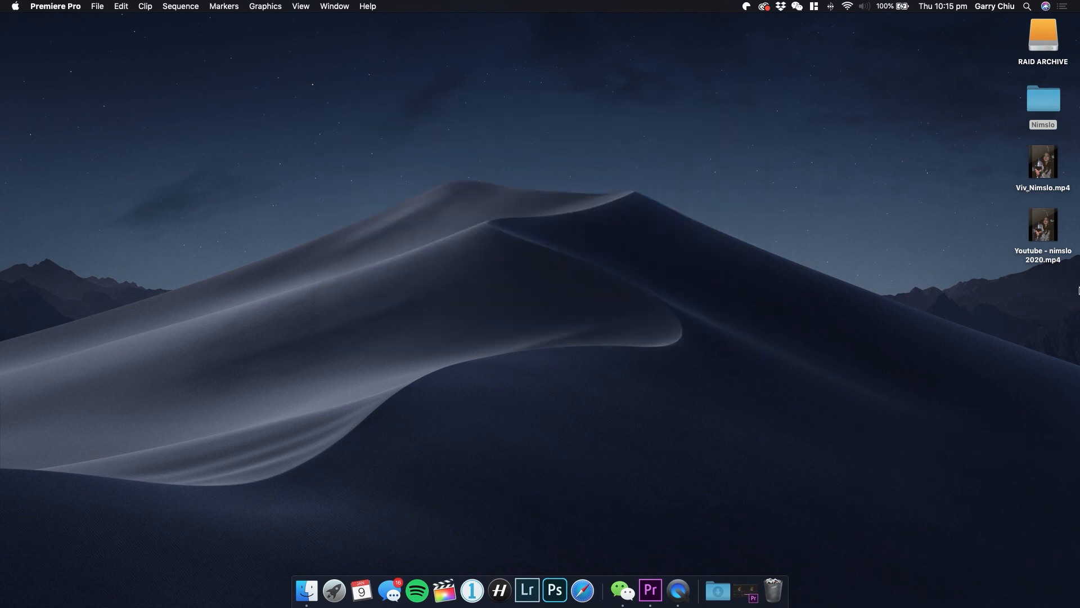
click(1050, 237)
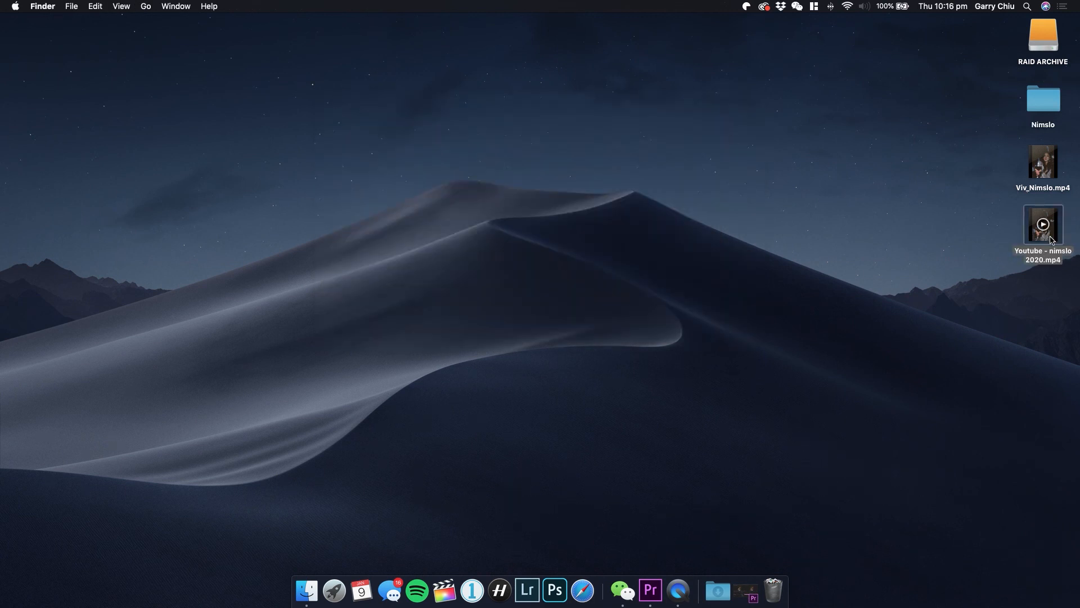
double_click(1050, 240)
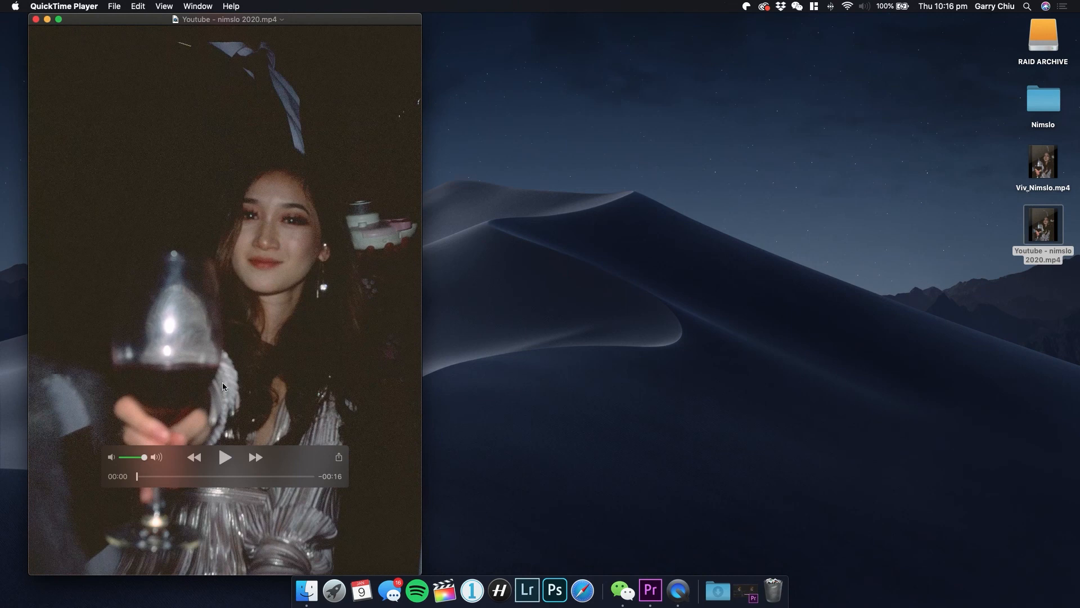
click(227, 459)
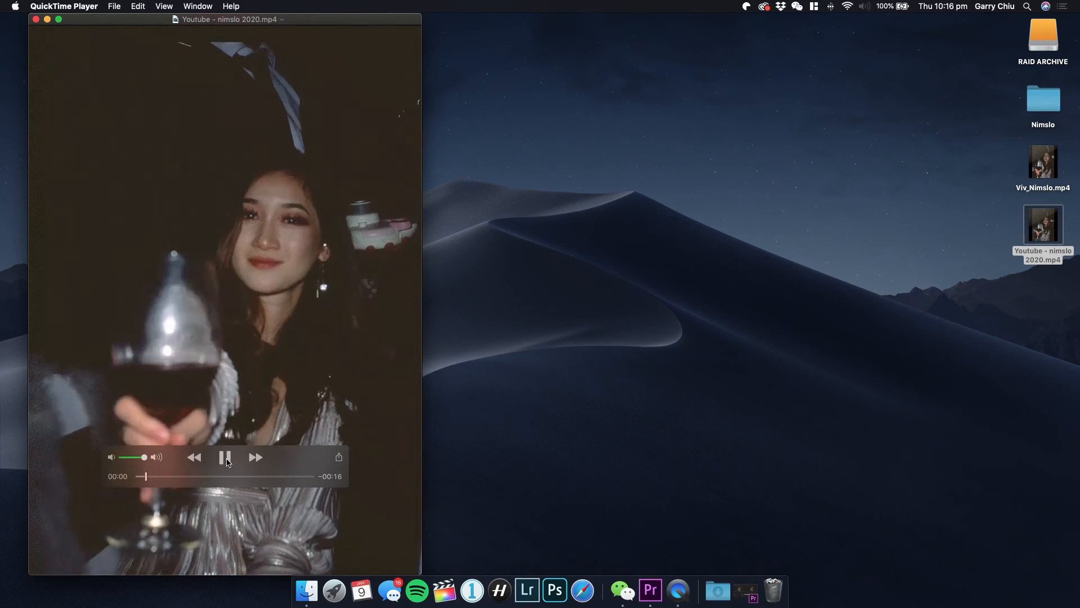